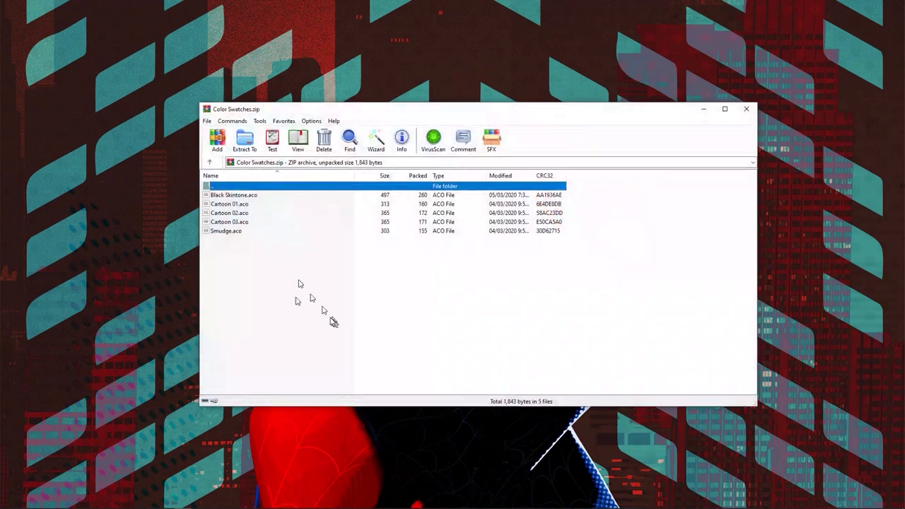
Select the five .aco files, close WinRAR, and right-click Color Swatches.zip to extract it
{"action": "left_click_drag", "start_coordinate": [333, 320], "coordinate": [218, 193]}
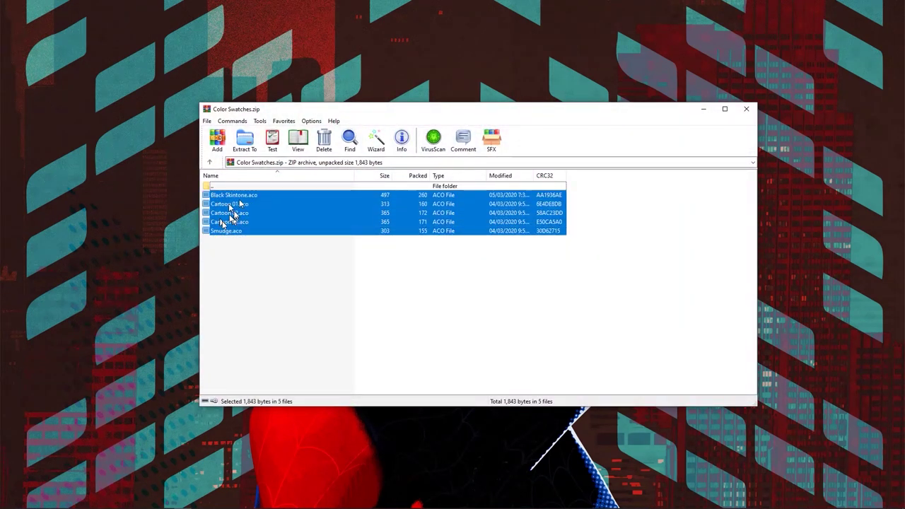
{"action": "left_click", "coordinate": [746, 108]}
{"action": "right_click", "coordinate": [270, 172]}
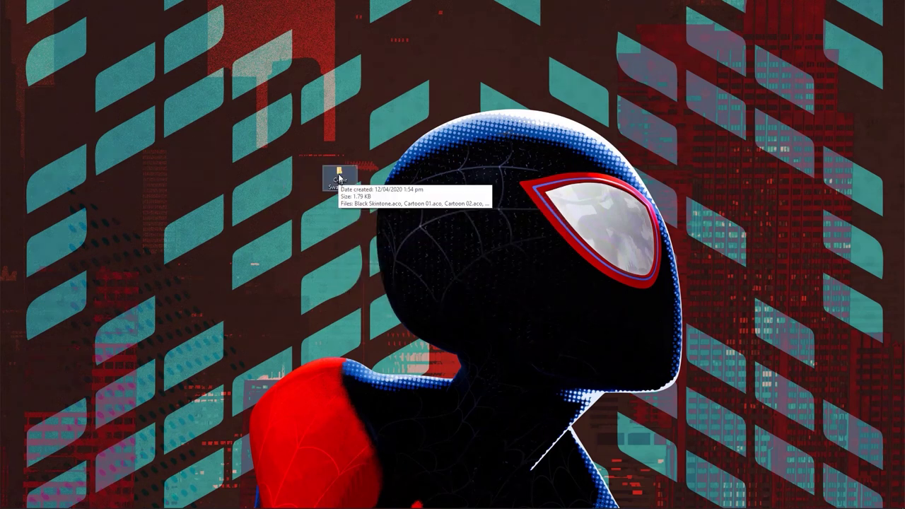
Open the extracted Color Swatches folder, check its five .aco files, then bring up Photoshop's Home screen
{"action": "double_click", "coordinate": [338, 179]}
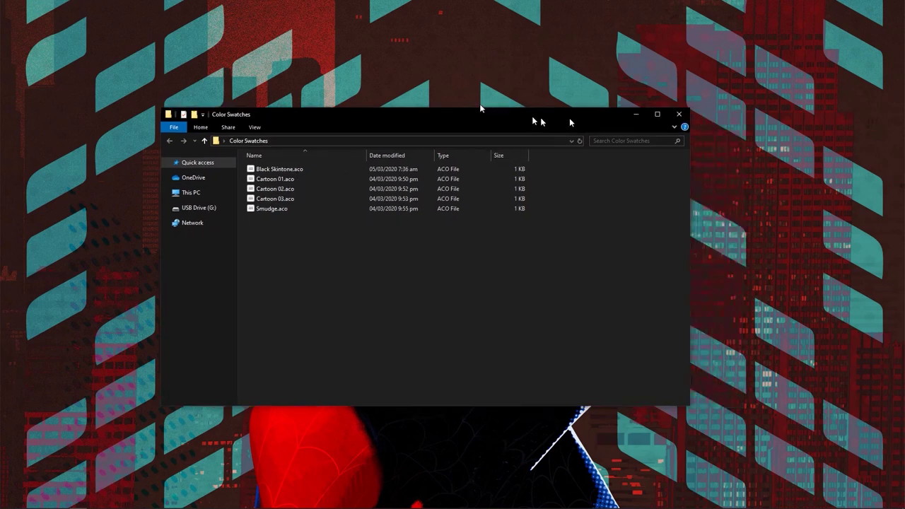
{"action": "left_click_drag", "start_coordinate": [537, 120], "coordinate": [525, 83]}
{"action": "mouse_move", "coordinate": [481, 274]}
{"action": "left_mouse_down"}
{"action": "mouse_move", "coordinate": [275, 181]}
{"action": "mouse_move", "coordinate": [253, 134]}
{"action": "left_mouse_up"}
{"action": "left_click", "coordinate": [389, 302]}
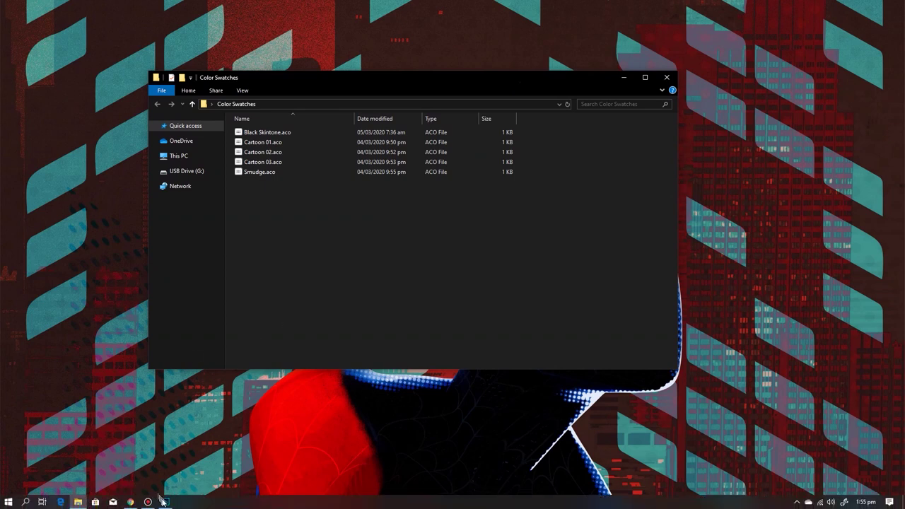
{"action": "left_click", "coordinate": [166, 501]}
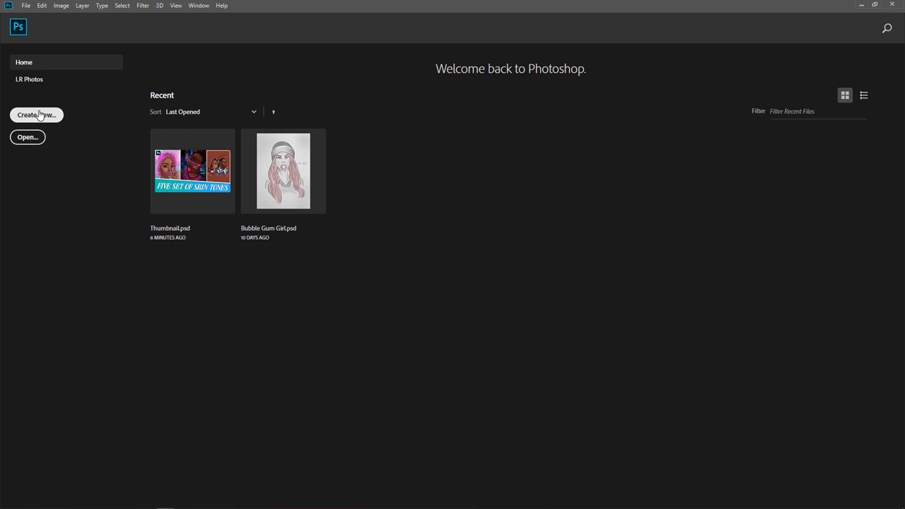
Create a blank 2000 × 2000 px document, then minimize Photoshop to reveal the Color Swatches folder
{"action": "left_click", "coordinate": [39, 115]}
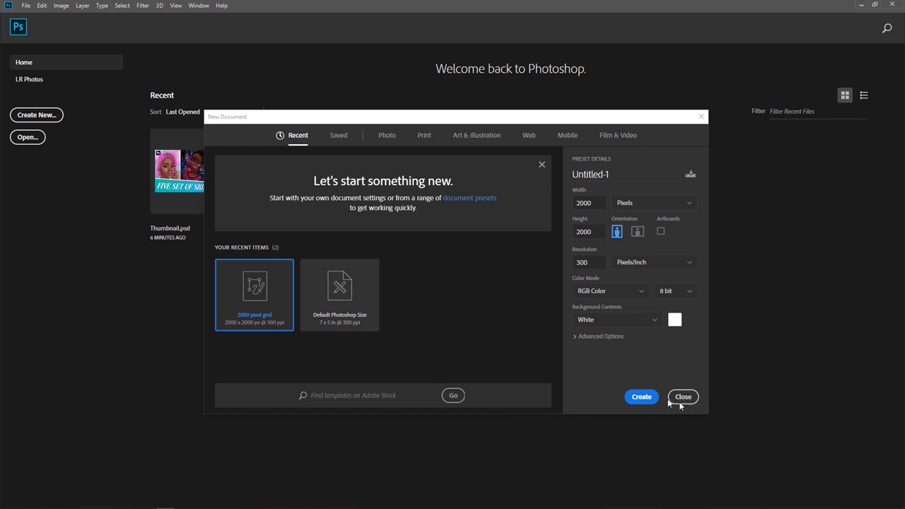
{"action": "left_click", "coordinate": [643, 397]}
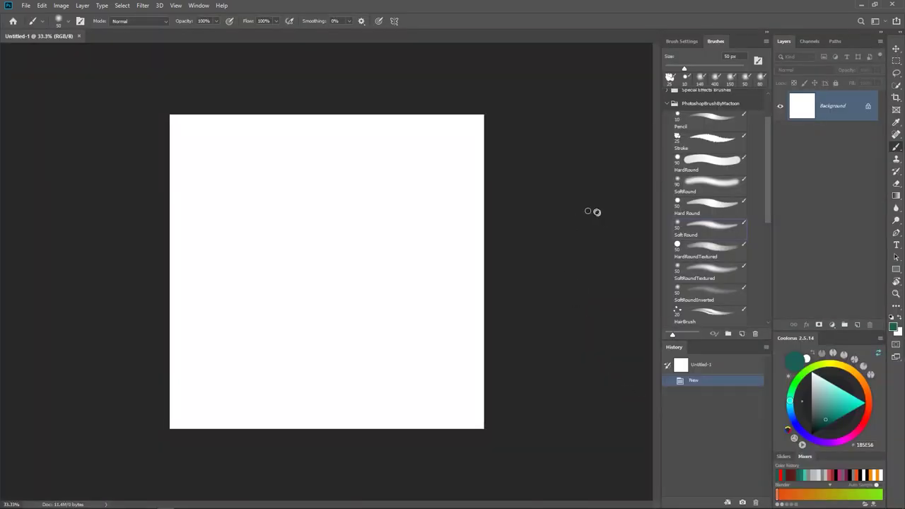
{"action": "left_click", "coordinate": [859, 5]}
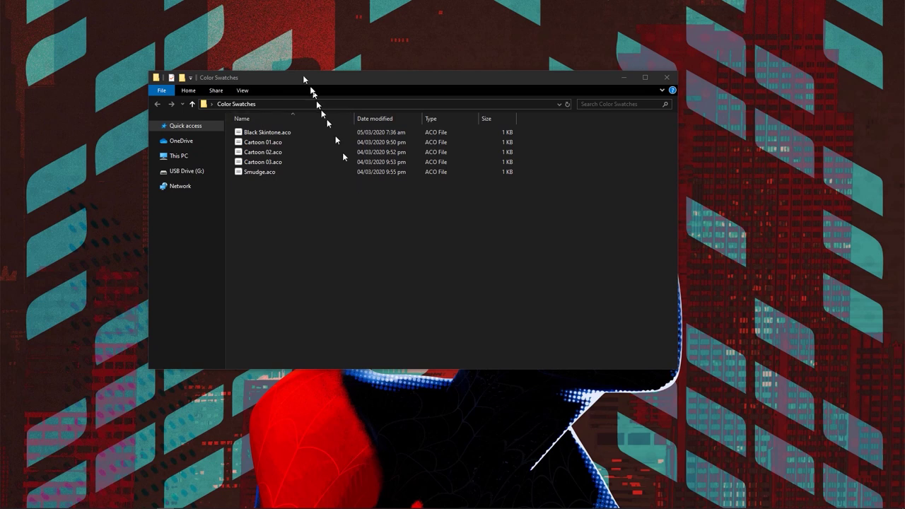
Open This PC in a second window beside Color Swatches and browse to C:\Program Files\Adobe
{"action": "left_click_drag", "start_coordinate": [303, 77], "coordinate": [183, 53]}
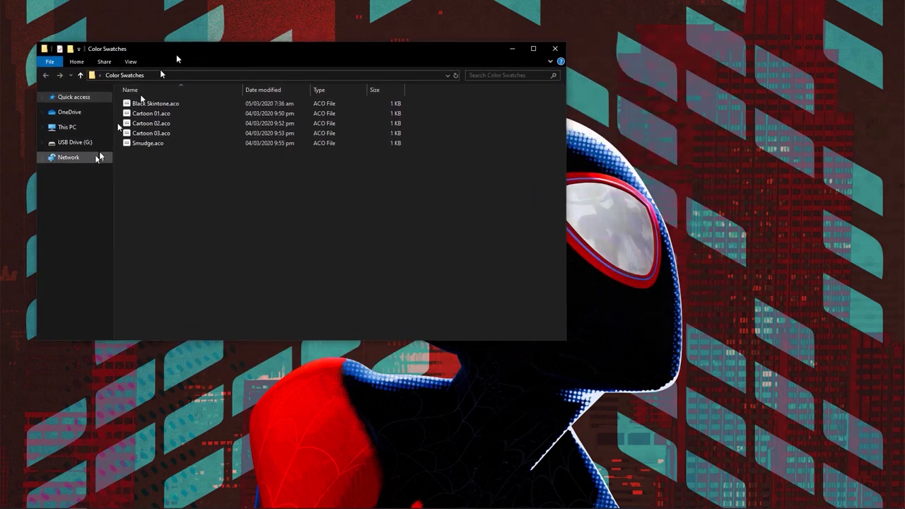
{"action": "right_click", "coordinate": [58, 126]}
{"action": "left_click", "coordinate": [99, 176]}
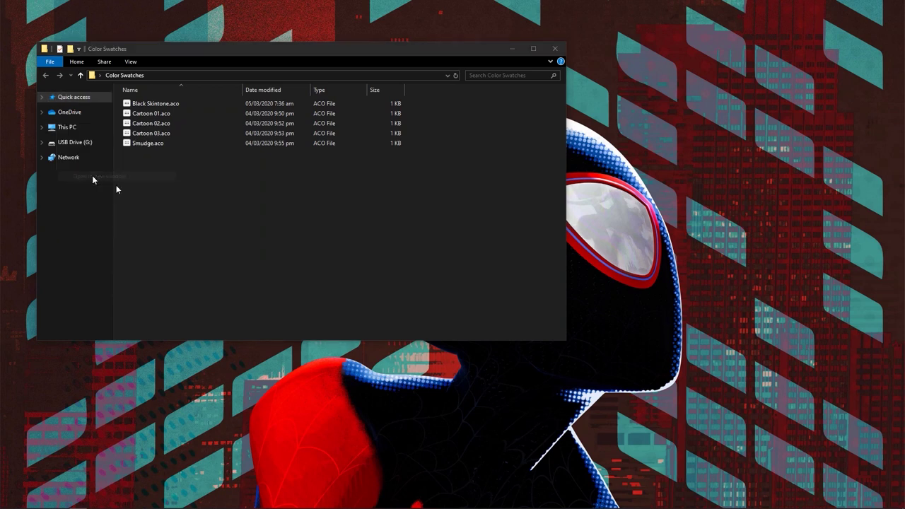
{"action": "left_click_drag", "start_coordinate": [212, 67], "coordinate": [569, 63]}
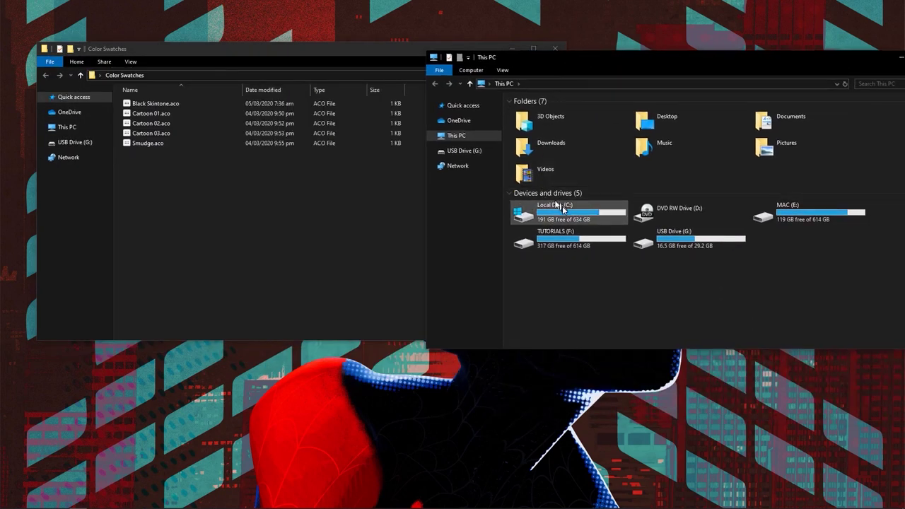
{"action": "double_click", "coordinate": [555, 206]}
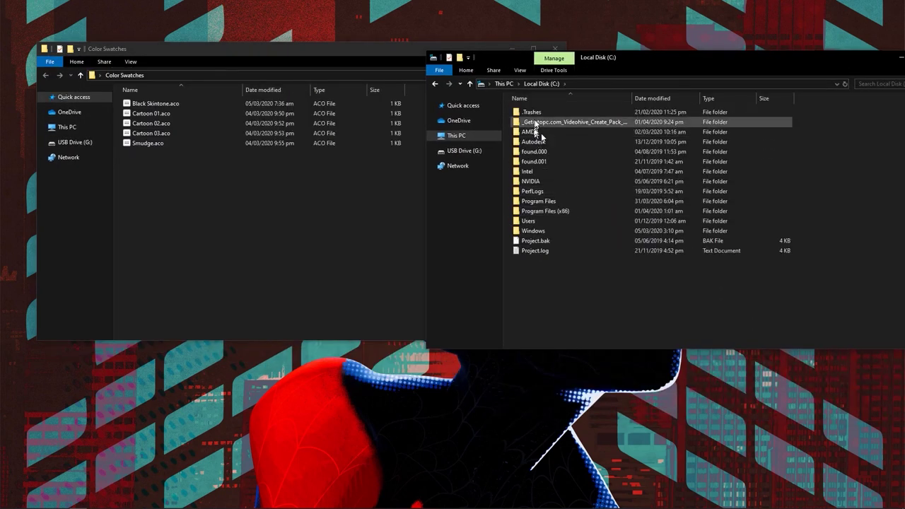
{"action": "double_click", "coordinate": [541, 202]}
{"action": "double_click", "coordinate": [529, 115]}
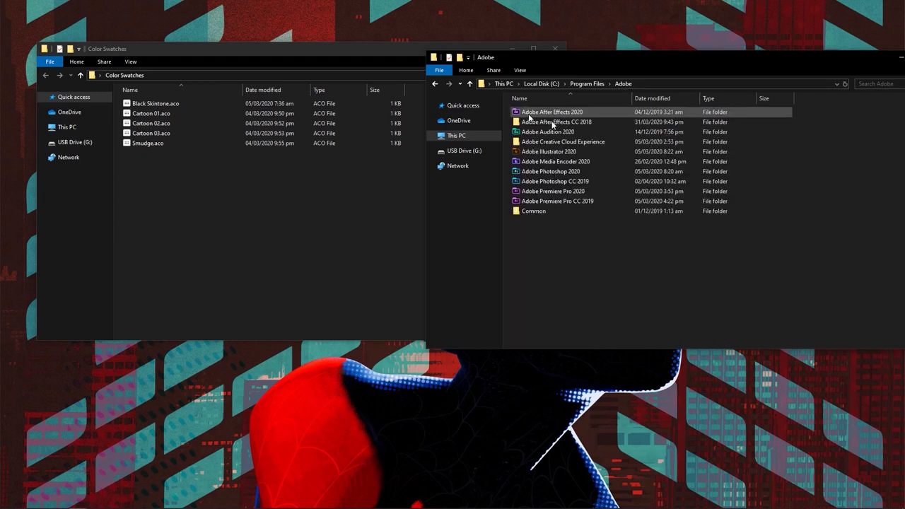
Browse into Adobe Photoshop CC 2019 > Presets > Color Swatches
{"action": "double_click", "coordinate": [548, 182]}
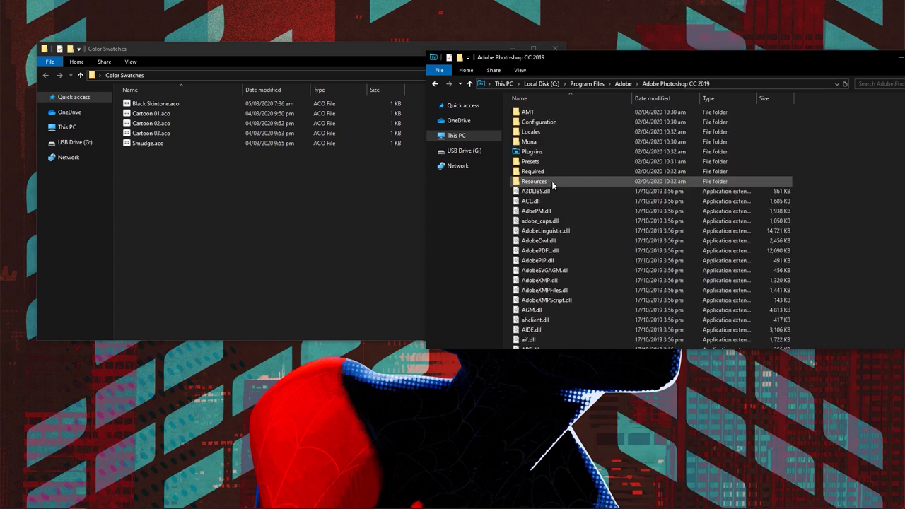
{"action": "double_click", "coordinate": [539, 163]}
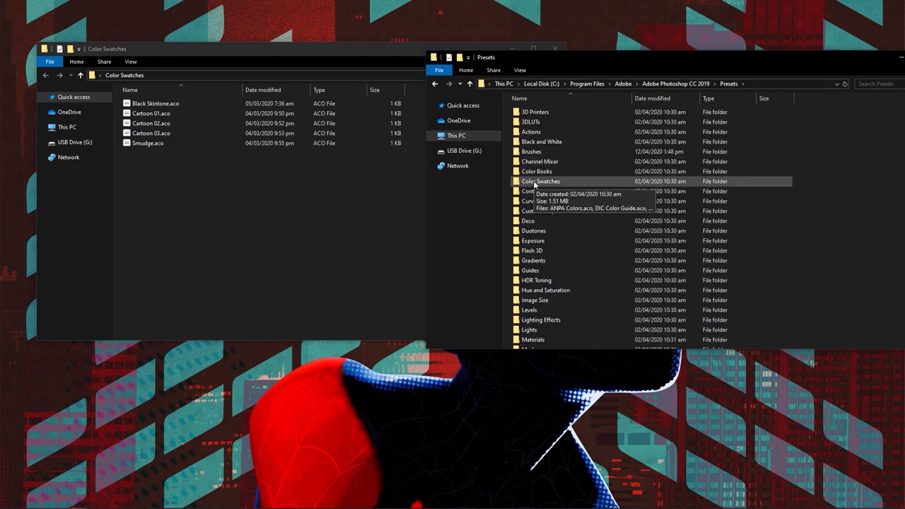
{"action": "double_click", "coordinate": [537, 181]}
{"action": "scroll", "coordinate": [587, 233], "scroll_direction": "down", "scroll_amount": 5}
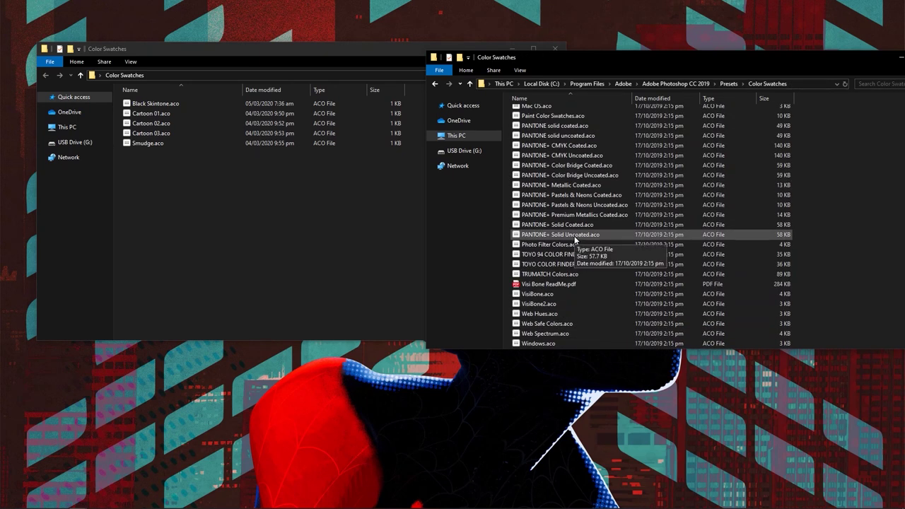
{"action": "scroll", "coordinate": [573, 236], "scroll_direction": "up", "scroll_amount": 5}
Copy the five custom .aco files into the Presets Color Swatches folder, granting administrator permission for all
{"action": "left_click_drag", "start_coordinate": [336, 249], "coordinate": [133, 101]}
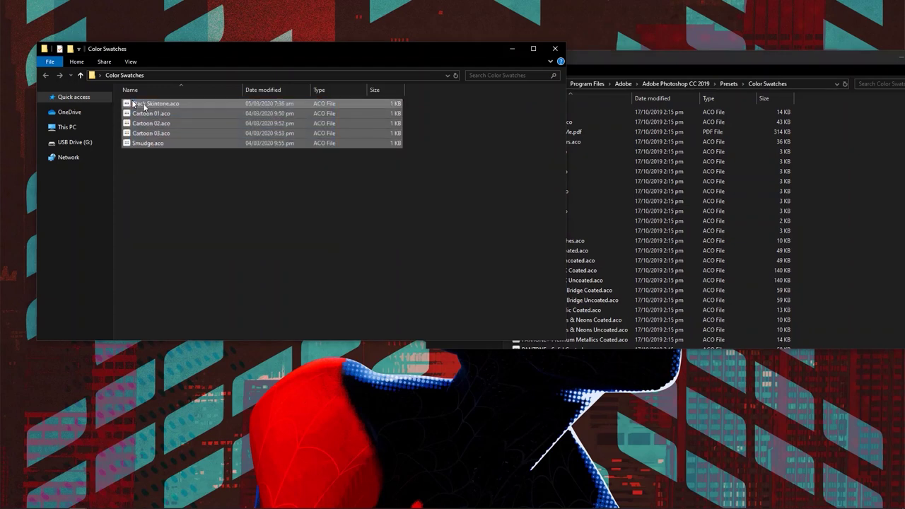
{"action": "right_click", "coordinate": [133, 102]}
{"action": "left_click", "coordinate": [170, 231]}
{"action": "right_click", "coordinate": [857, 226]}
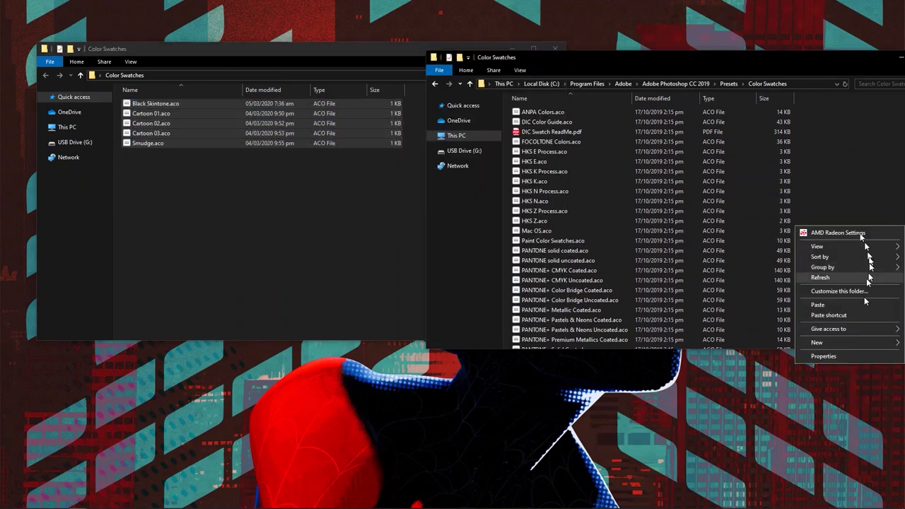
{"action": "left_click", "coordinate": [824, 305]}
{"action": "left_click", "coordinate": [363, 200]}
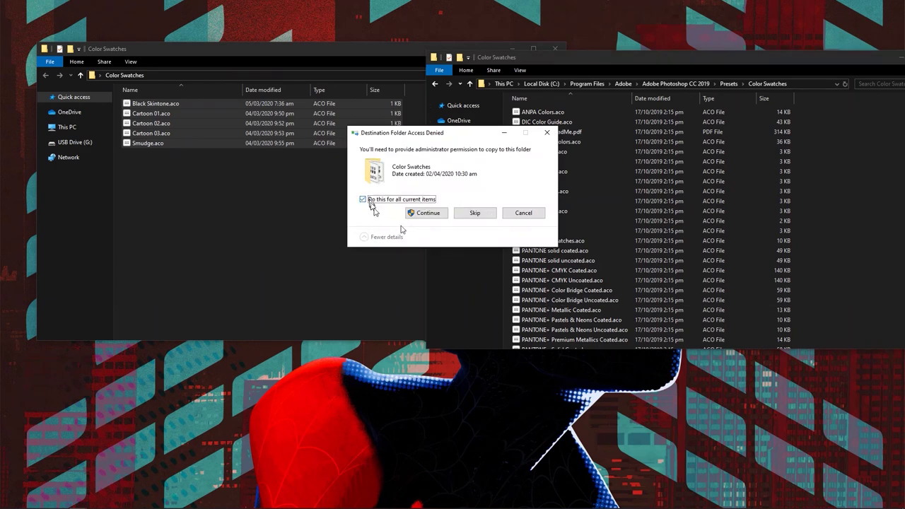
{"action": "left_click", "coordinate": [428, 213]}
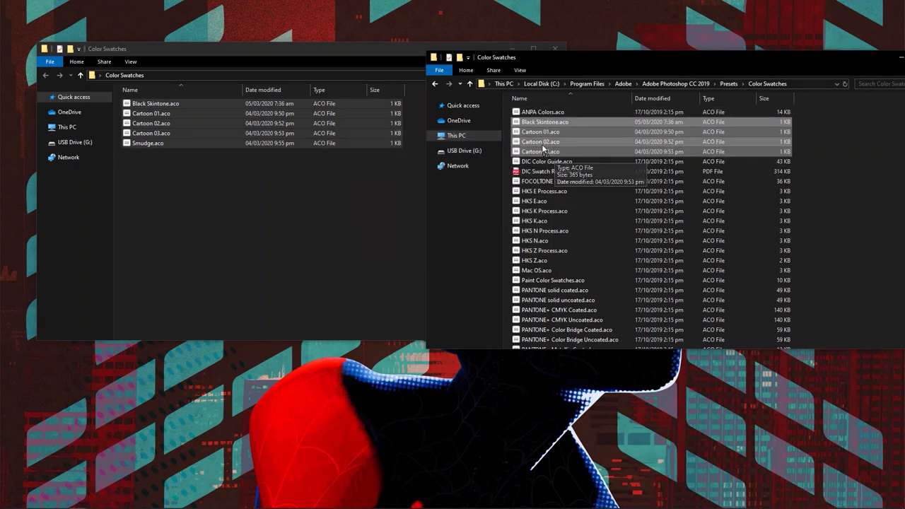
{"action": "scroll", "coordinate": [563, 227], "scroll_direction": "down", "scroll_amount": 4}
{"action": "scroll", "coordinate": [563, 228], "scroll_direction": "down", "scroll_amount": 2}
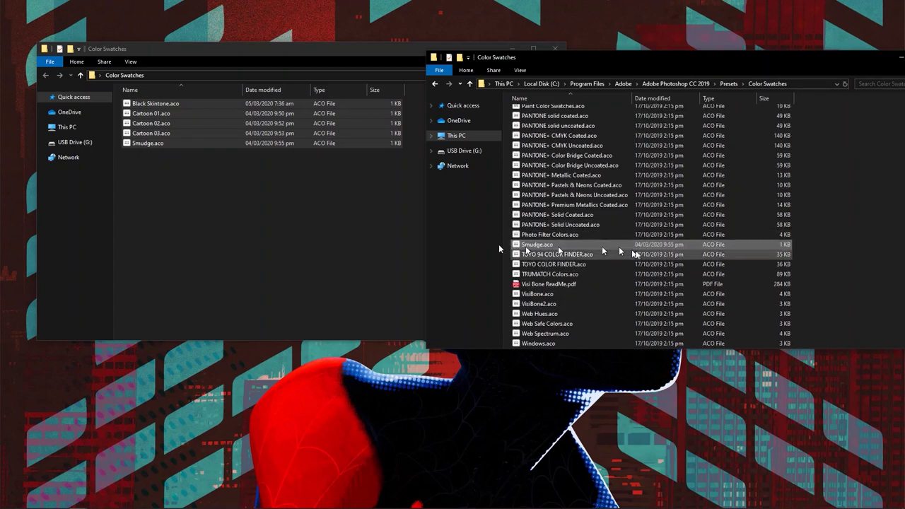
Close the Photoshop presets folder window
{"action": "left_click", "coordinate": [267, 205]}
{"action": "left_click_drag", "start_coordinate": [842, 61], "coordinate": [663, 71]}
{"action": "left_click", "coordinate": [667, 63]}
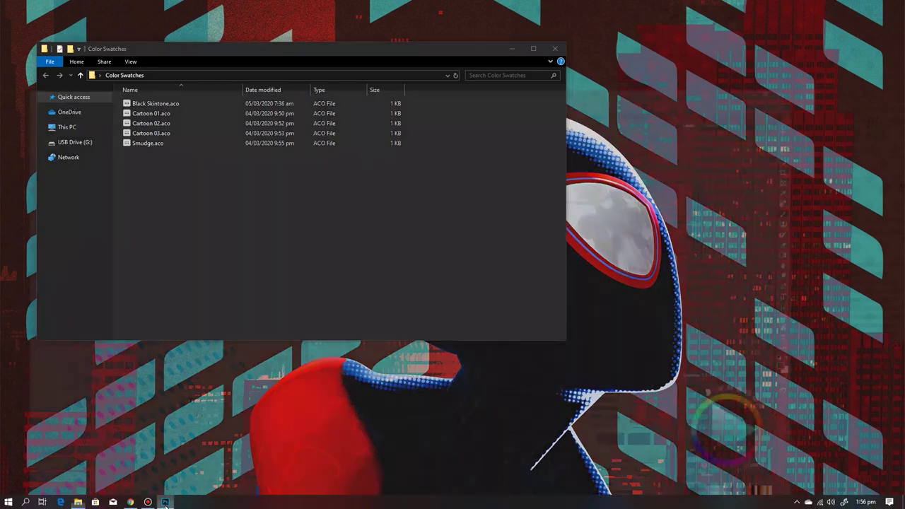
Back in Photoshop, float the Swatches panel over the canvas via Window > Swatches and open its flyout menu
{"action": "left_click", "coordinate": [166, 502]}
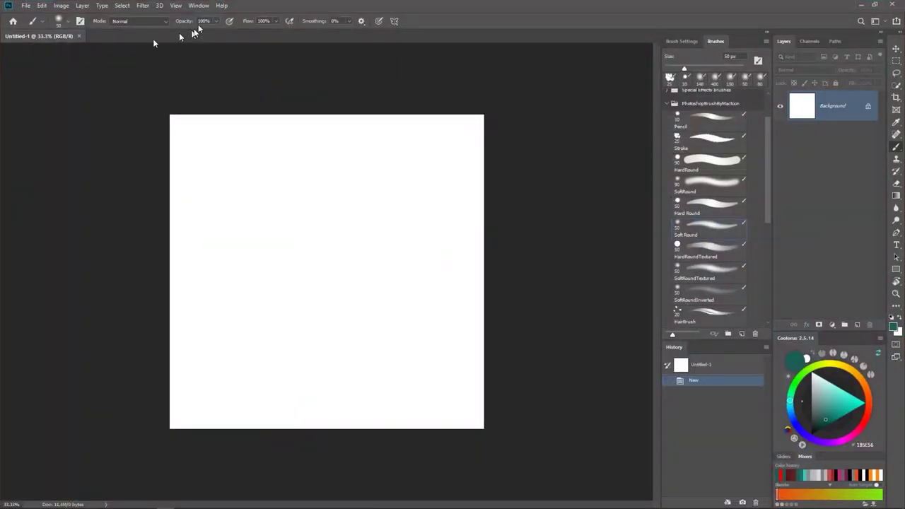
{"action": "left_click", "coordinate": [198, 6]}
{"action": "left_click", "coordinate": [212, 312]}
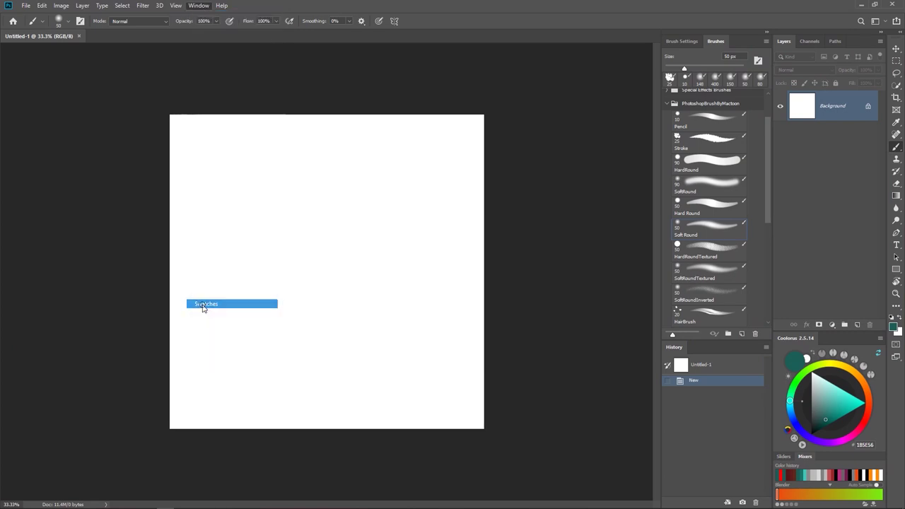
{"action": "left_click_drag", "start_coordinate": [602, 95], "coordinate": [438, 139]}
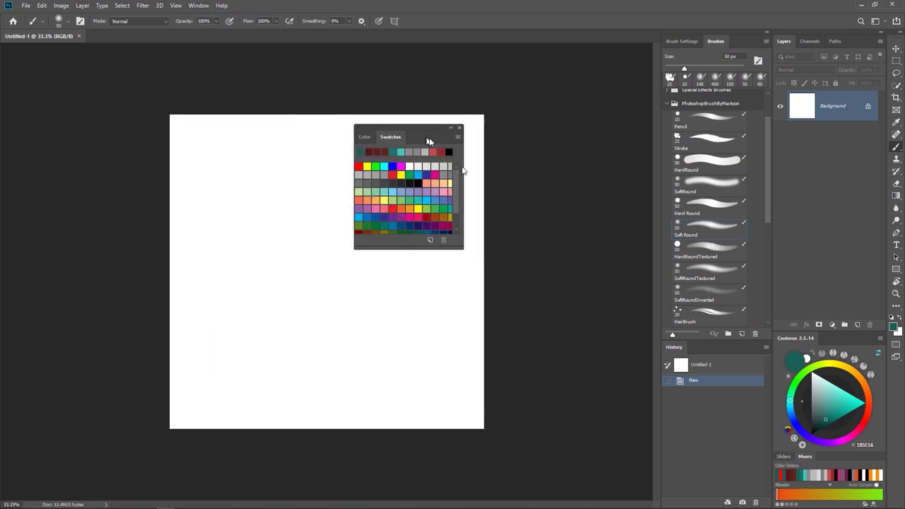
{"action": "left_click", "coordinate": [457, 138]}
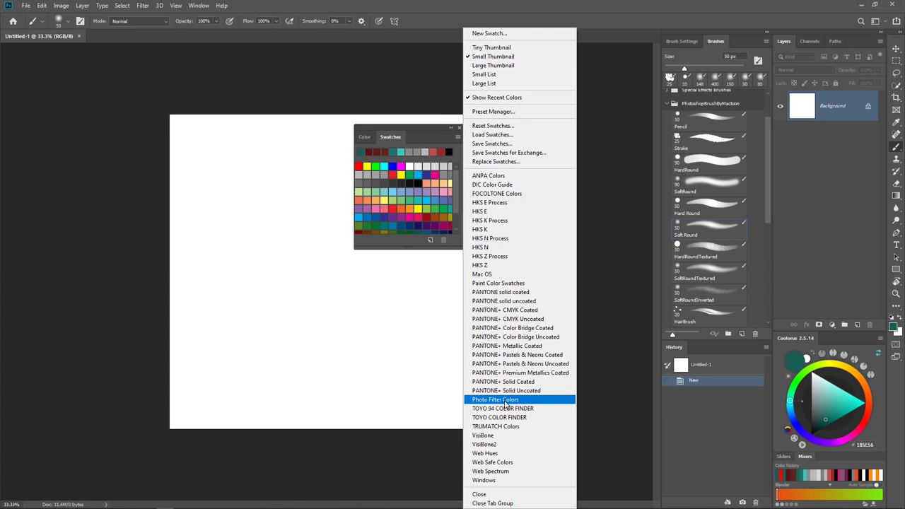
Make the Swatches panel taller and move it up and to the right of the canvas
{"action": "left_click", "coordinate": [295, 168]}
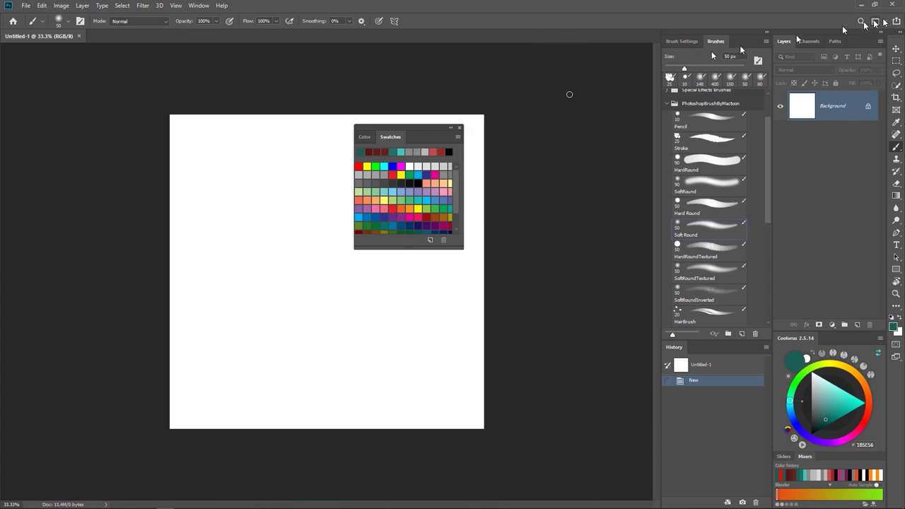
{"action": "left_click", "coordinate": [458, 136]}
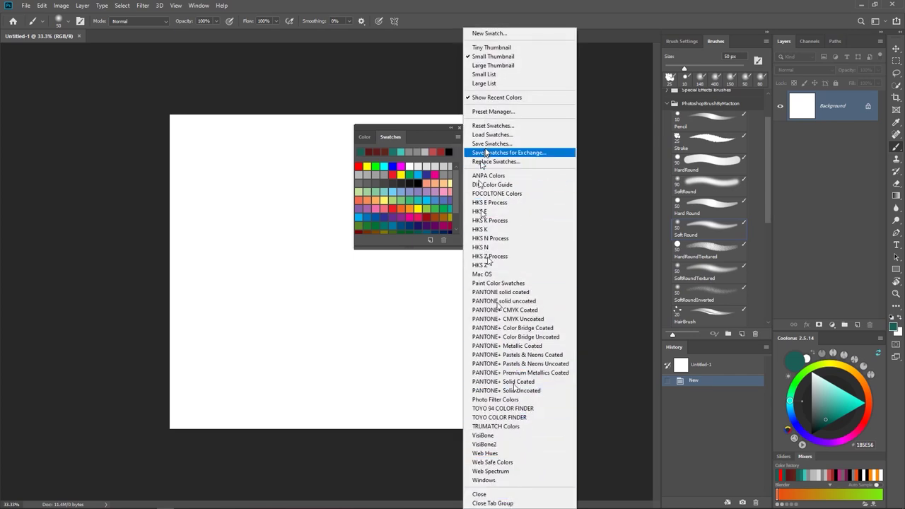
{"action": "left_click", "coordinate": [424, 133]}
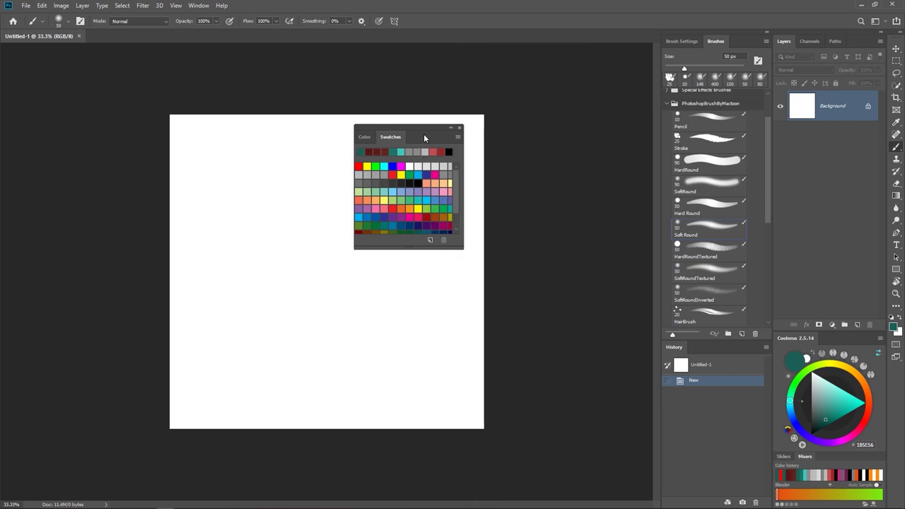
{"action": "left_click_drag", "start_coordinate": [424, 134], "coordinate": [496, 78]}
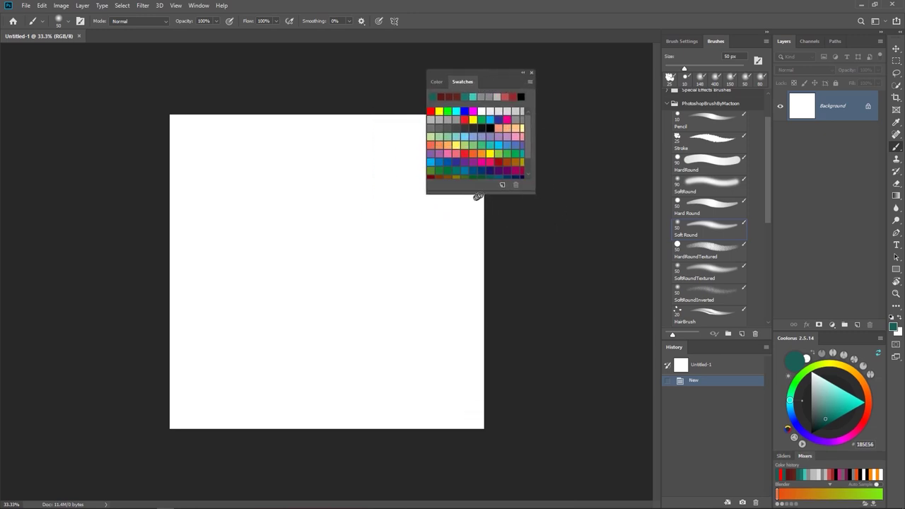
{"action": "left_click_drag", "start_coordinate": [480, 192], "coordinate": [488, 336]}
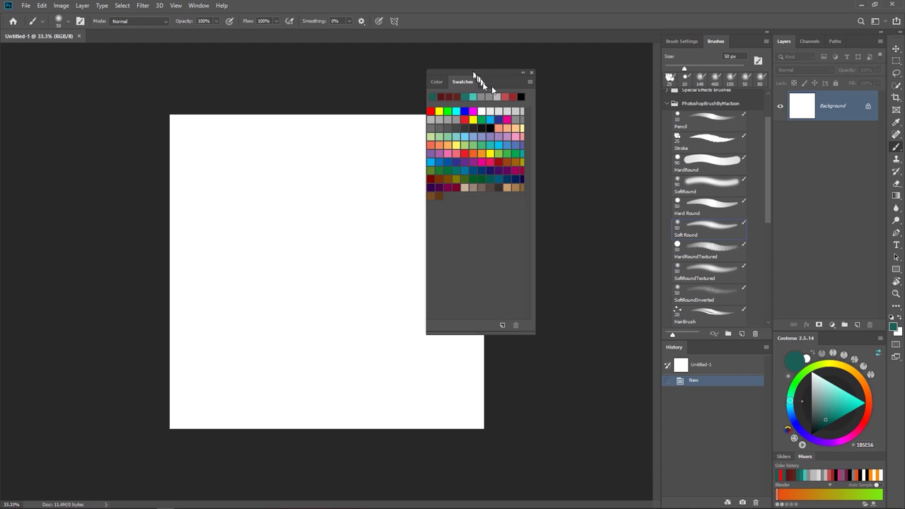
{"action": "left_click_drag", "start_coordinate": [478, 85], "coordinate": [577, 90]}
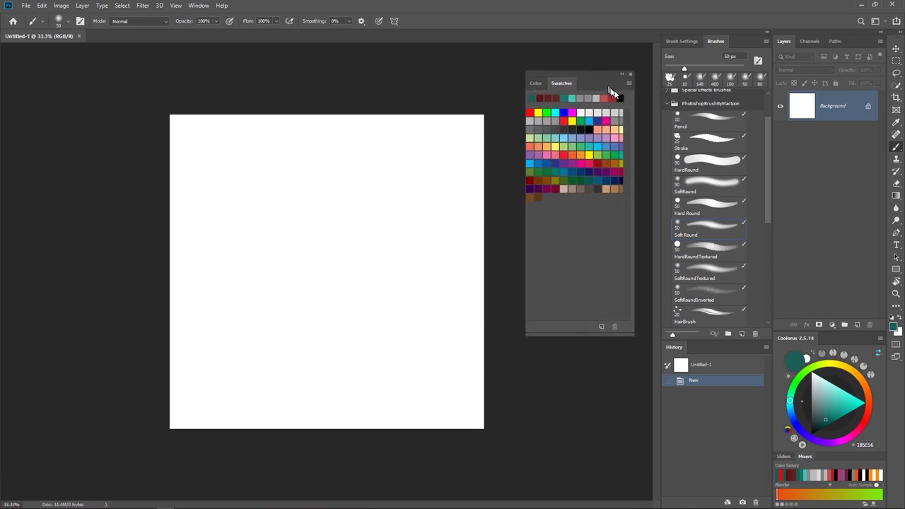
Load Swatches from Desktop > Color Swatches, appending Black Skintone.aco to the panel
{"action": "left_click", "coordinate": [629, 84]}
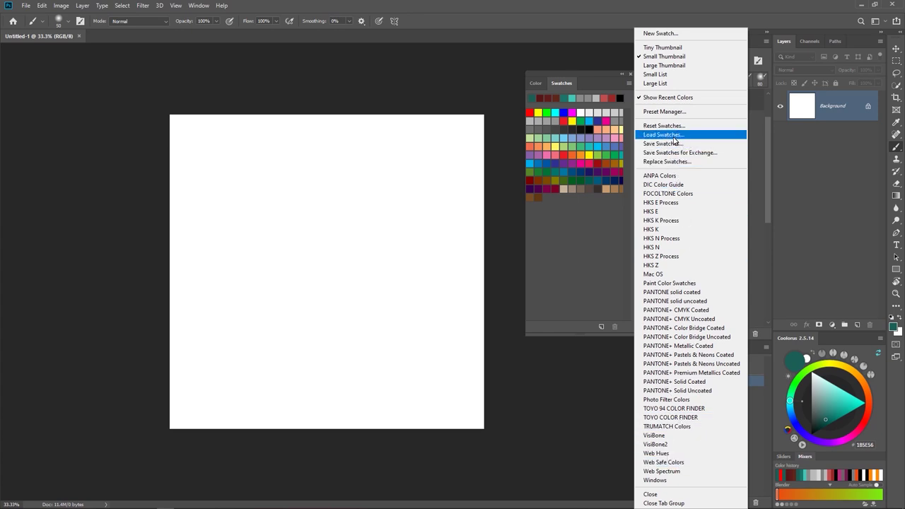
{"action": "left_click", "coordinate": [669, 136]}
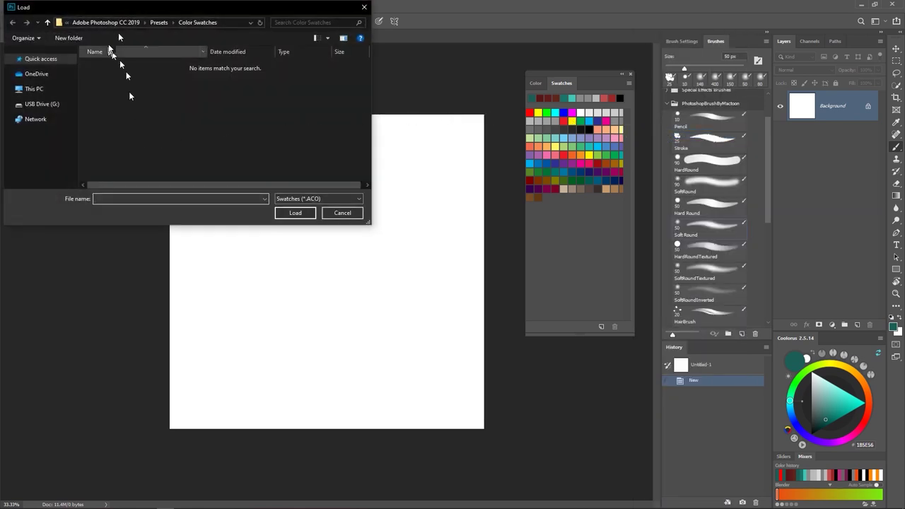
{"action": "left_click_drag", "start_coordinate": [137, 10], "coordinate": [219, 42]}
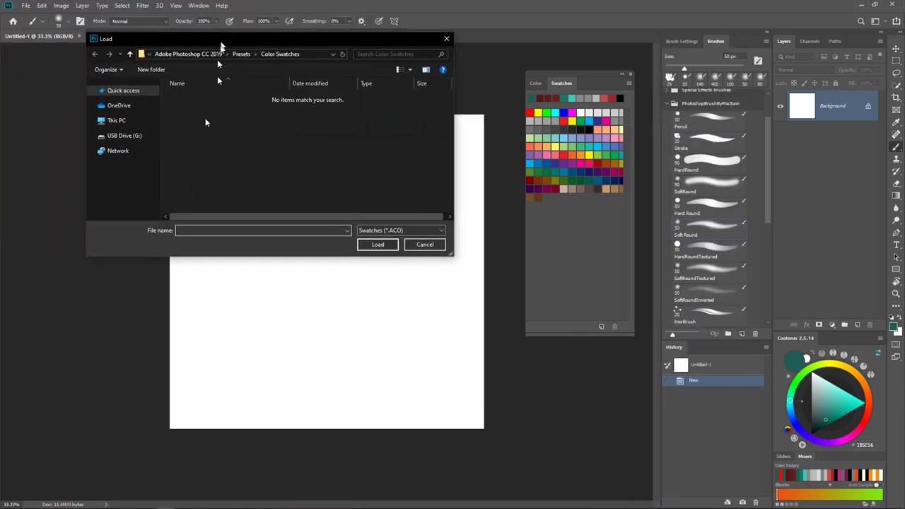
{"action": "left_click", "coordinate": [118, 121]}
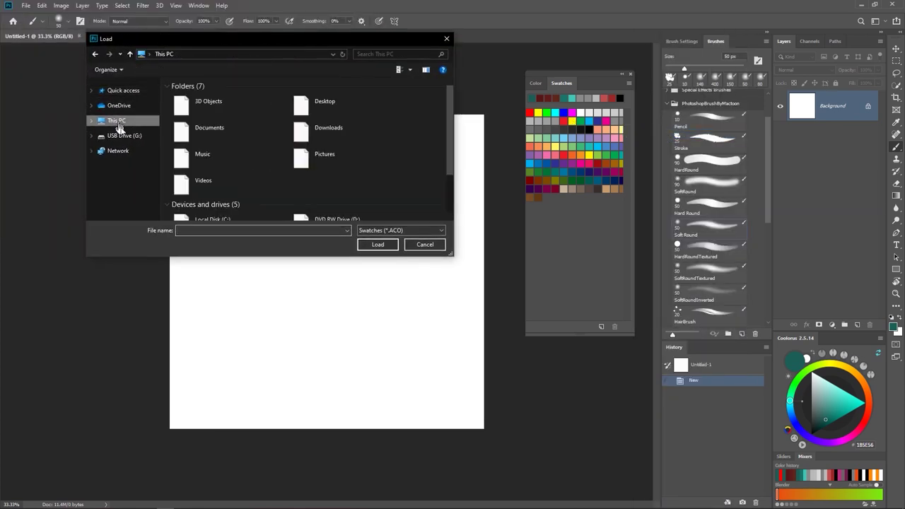
{"action": "double_click", "coordinate": [322, 110]}
{"action": "double_click", "coordinate": [199, 115]}
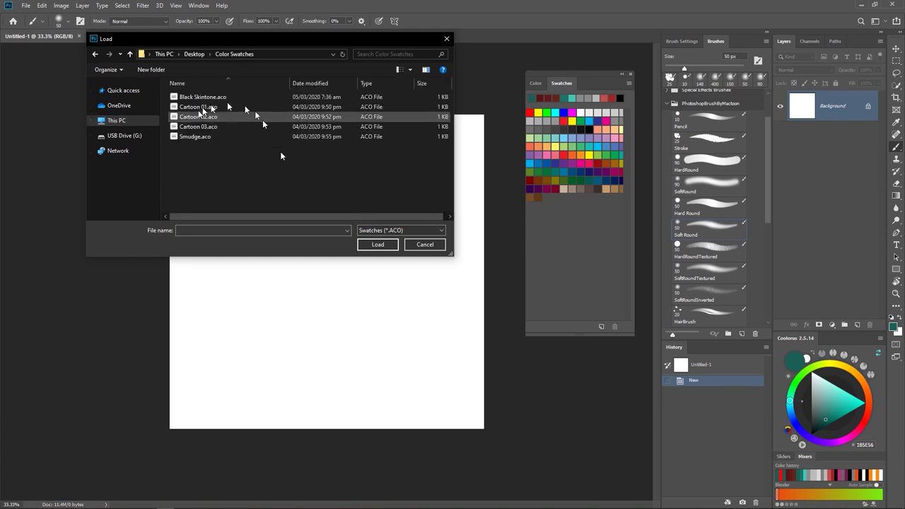
{"action": "left_click", "coordinate": [189, 97]}
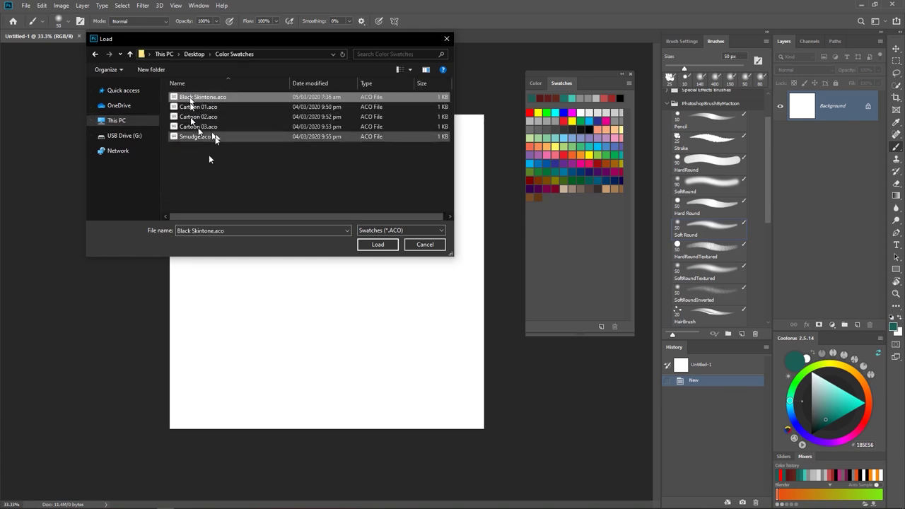
{"action": "left_click", "coordinate": [194, 148]}
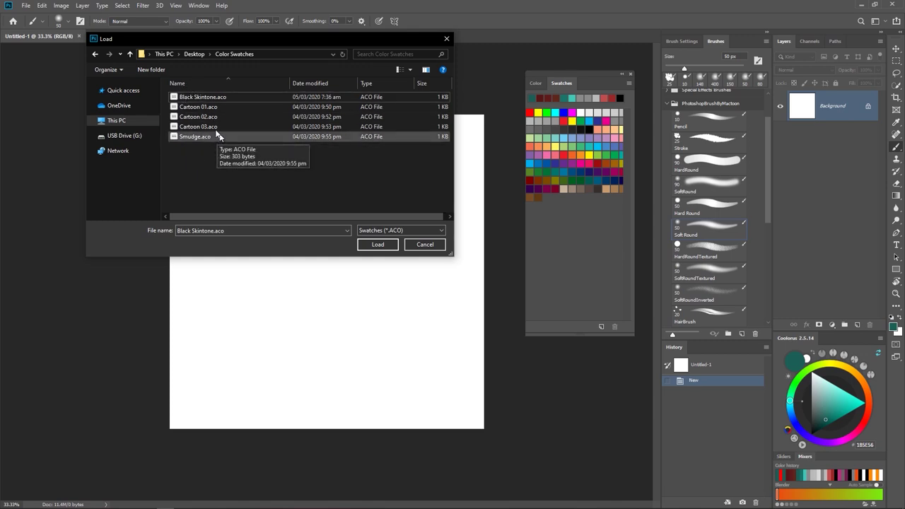
{"action": "left_click", "coordinate": [194, 100]}
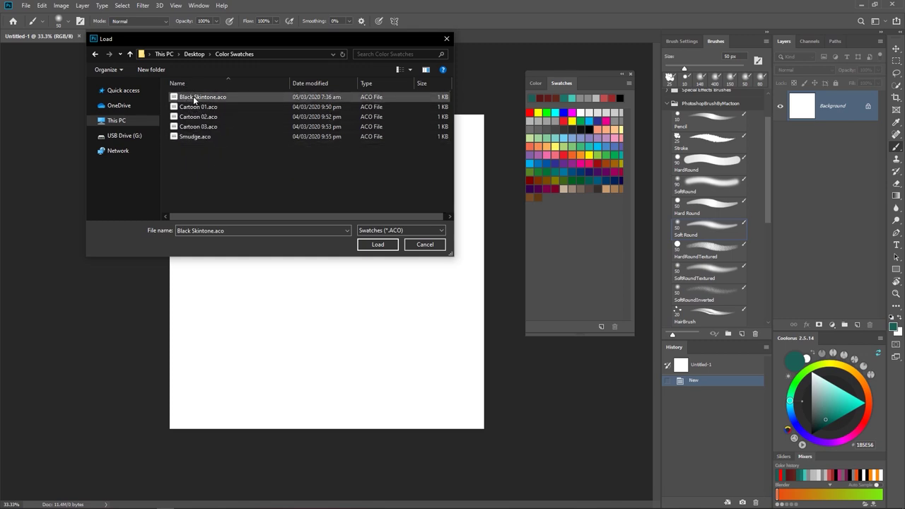
{"action": "left_click", "coordinate": [194, 99]}
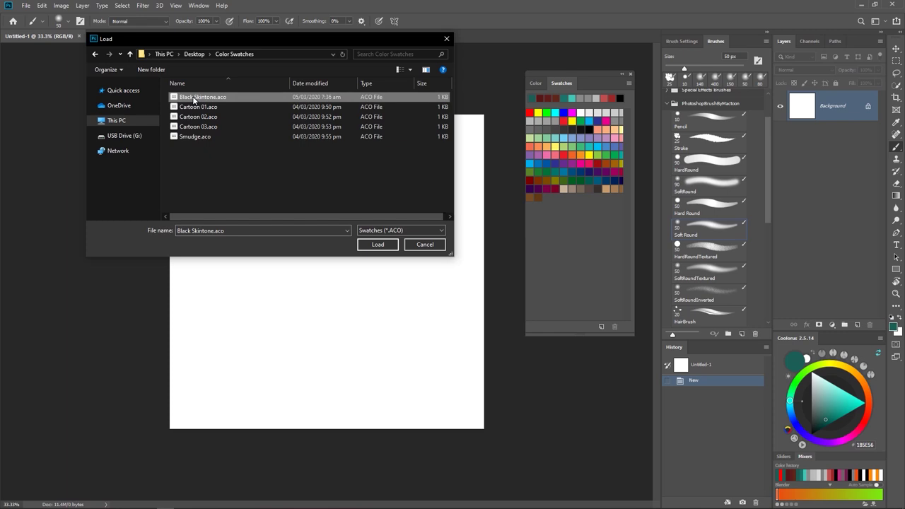
{"action": "left_click", "coordinate": [374, 247]}
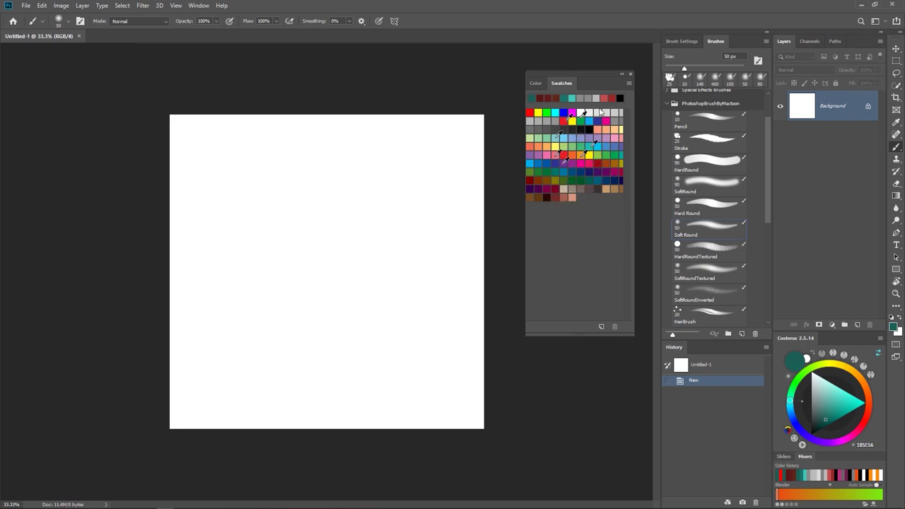
Use Replace Swatches to swap the whole set for Black Skintone.aco
{"action": "left_click", "coordinate": [629, 83]}
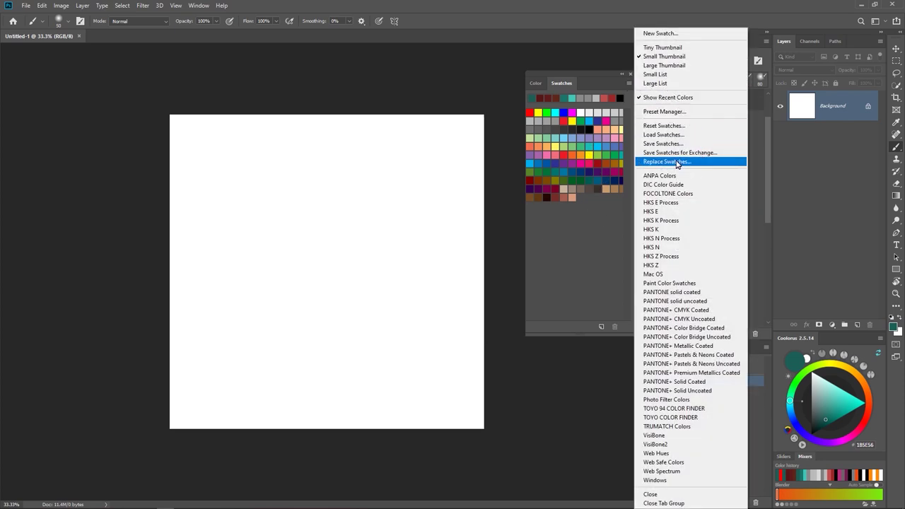
{"action": "left_click", "coordinate": [678, 164]}
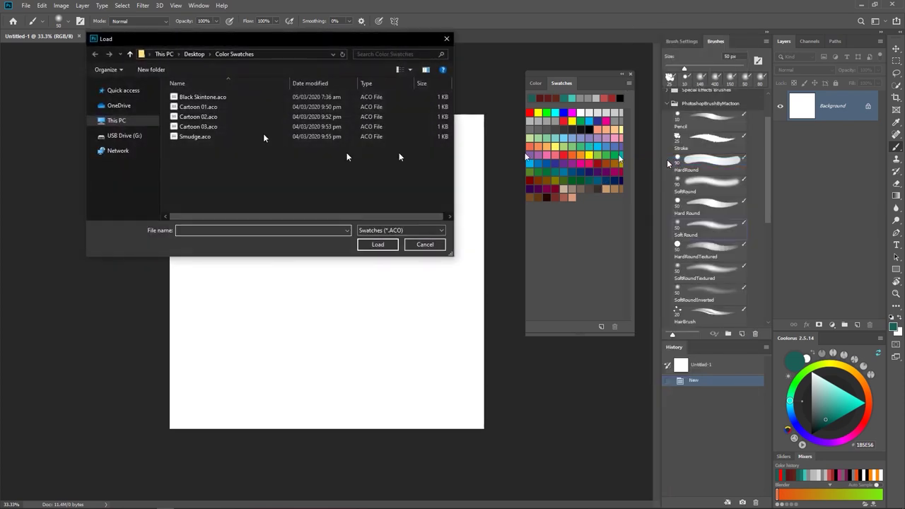
{"action": "double_click", "coordinate": [202, 97]}
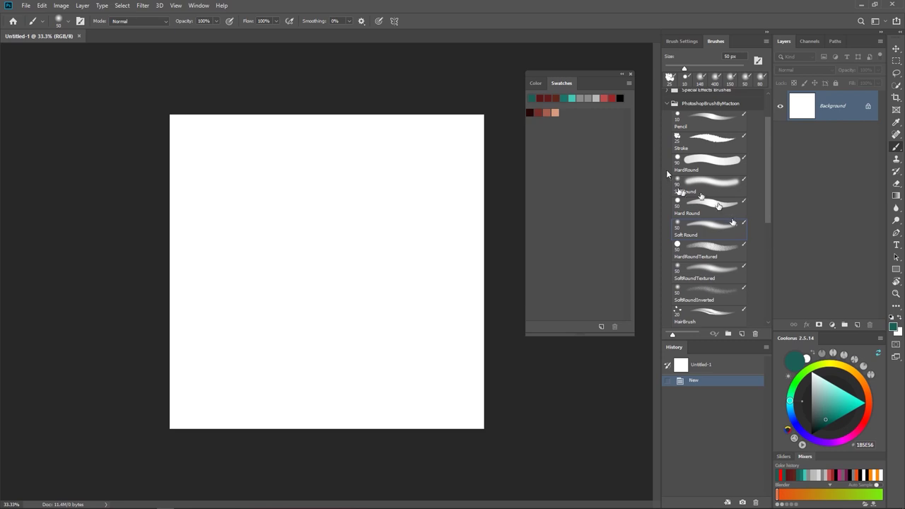
Try a reddish zigzag stroke with the 90 px SoftRound brush, then undo it
{"action": "left_click", "coordinate": [546, 112]}
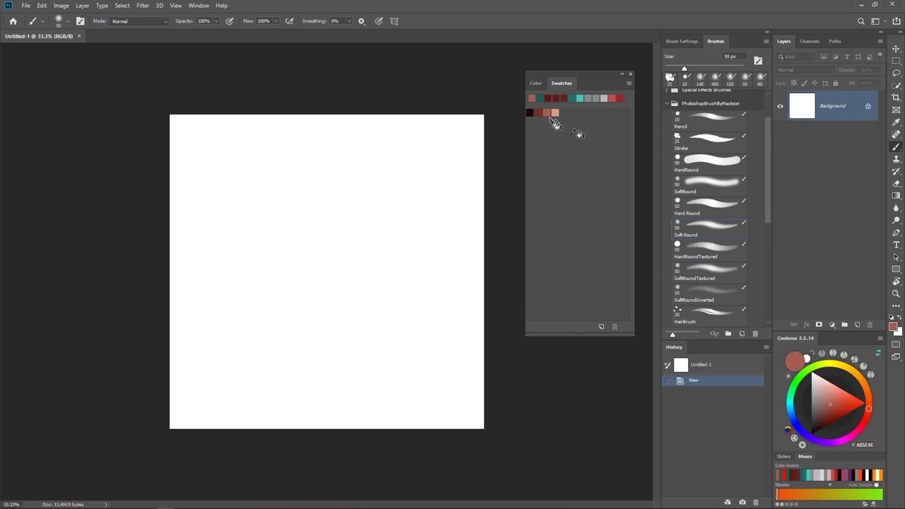
{"action": "left_click_drag", "start_coordinate": [767, 186], "coordinate": [768, 203]}
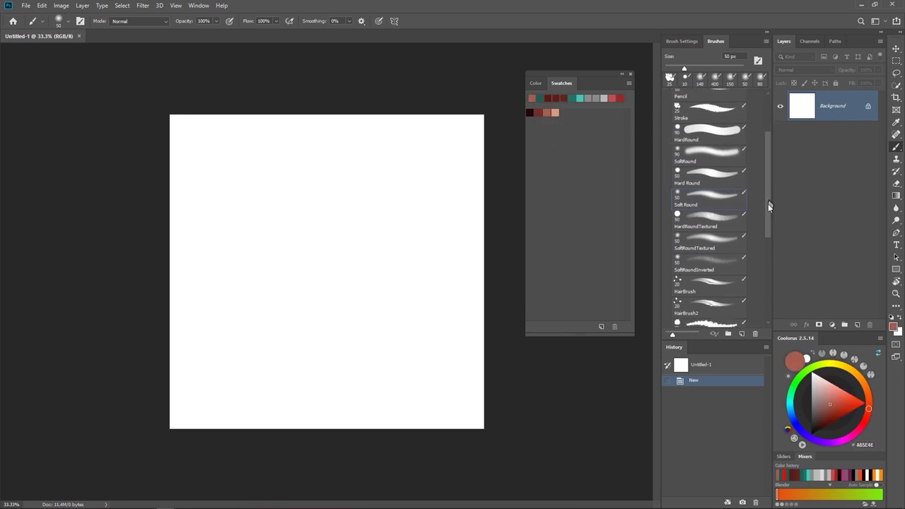
{"action": "left_click", "coordinate": [723, 149]}
{"action": "mouse_move", "coordinate": [249, 206]}
{"action": "left_mouse_down"}
{"action": "mouse_move", "coordinate": [258, 290]}
{"action": "mouse_move", "coordinate": [354, 201]}
{"action": "mouse_move", "coordinate": [401, 304]}
{"action": "mouse_move", "coordinate": [360, 267]}
{"action": "left_mouse_up"}
{"action": "key", "text": "ctrl+z"}
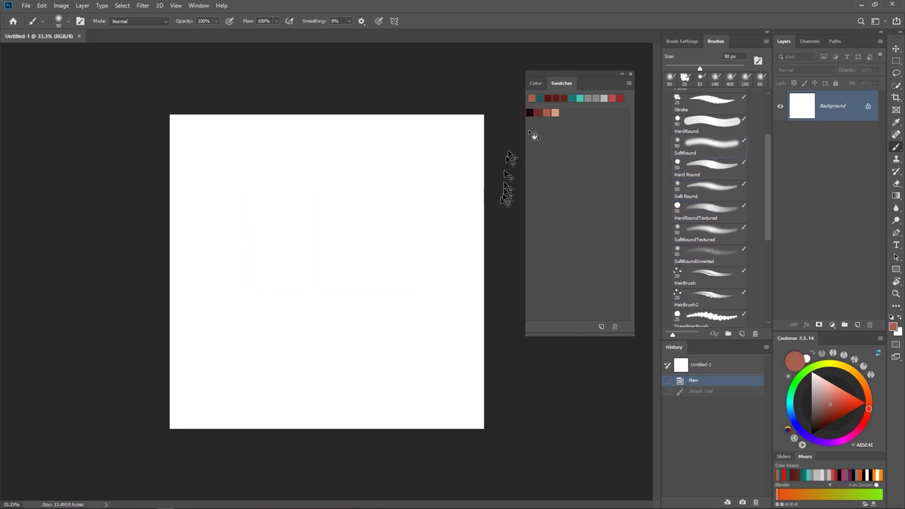
With the HardRound brush, paint dark maroon and A65E4E pink vertical strokes at the canvas left
{"action": "left_click", "coordinate": [707, 123]}
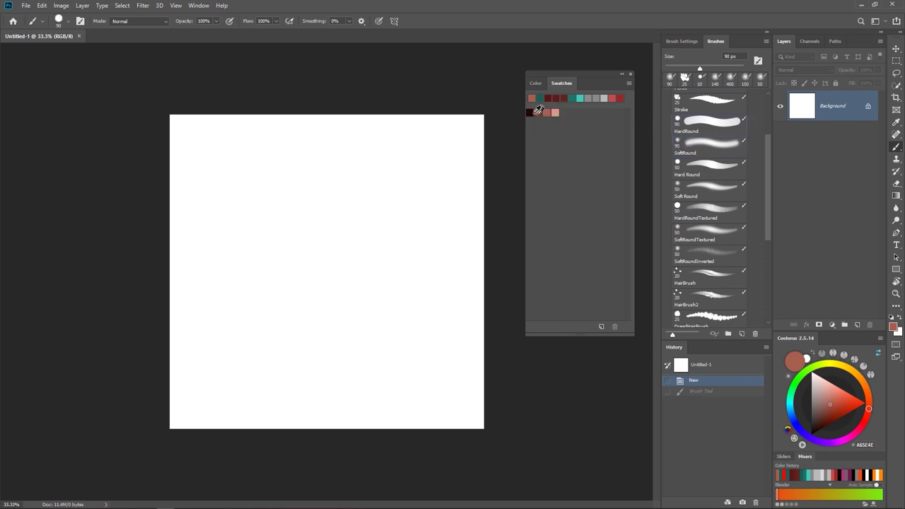
{"action": "left_click", "coordinate": [538, 110]}
{"action": "mouse_move", "coordinate": [213, 200]}
{"action": "left_mouse_down"}
{"action": "mouse_move", "coordinate": [222, 295]}
{"action": "mouse_move", "coordinate": [247, 301]}
{"action": "mouse_move", "coordinate": [240, 193]}
{"action": "mouse_move", "coordinate": [263, 283]}
{"action": "mouse_move", "coordinate": [273, 233]}
{"action": "left_mouse_up"}
{"action": "left_click", "coordinate": [547, 112]}
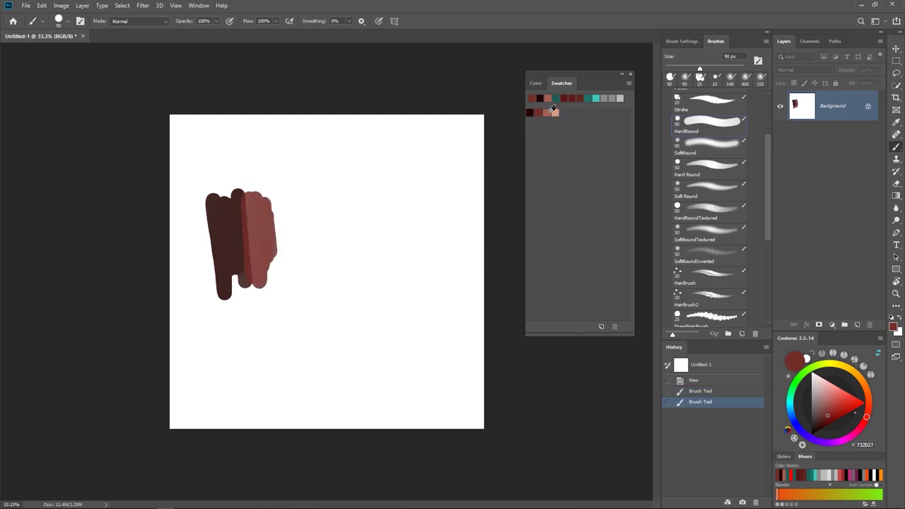
{"action": "left_click", "coordinate": [553, 111]}
{"action": "mouse_move", "coordinate": [268, 202]}
{"action": "left_mouse_down"}
{"action": "mouse_move", "coordinate": [269, 233]}
{"action": "mouse_move", "coordinate": [304, 286]}
{"action": "left_mouse_up"}
Save the current colour as a new swatch and paint light peach D79B7C strokes beside the pink
{"action": "left_click", "coordinate": [562, 111]}
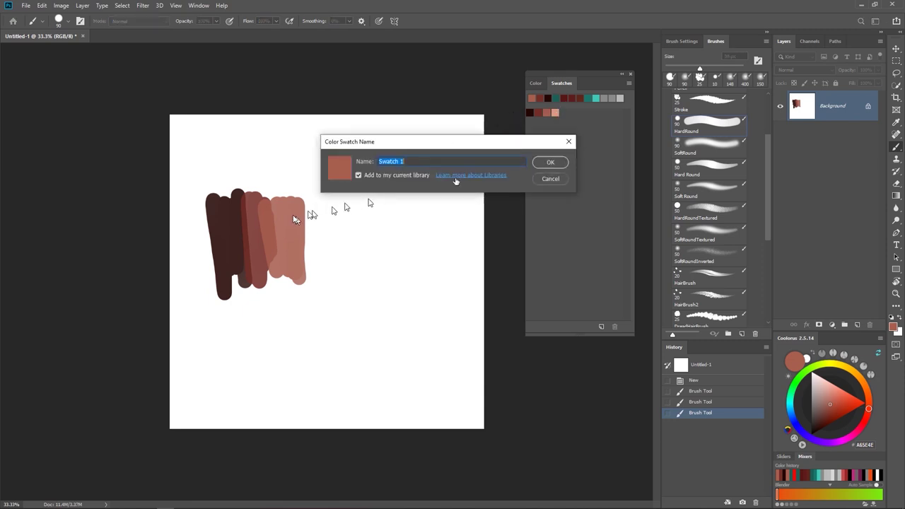
{"action": "left_click", "coordinate": [555, 163]}
{"action": "left_click", "coordinate": [555, 112]}
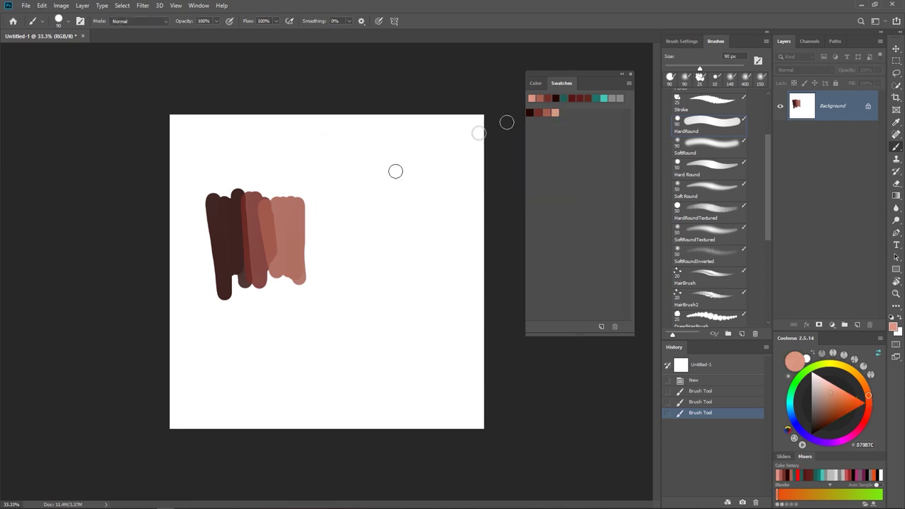
{"action": "mouse_move", "coordinate": [301, 201]}
{"action": "left_mouse_down"}
{"action": "mouse_move", "coordinate": [297, 212]}
{"action": "mouse_move", "coordinate": [323, 205]}
{"action": "mouse_move", "coordinate": [347, 233]}
{"action": "mouse_move", "coordinate": [266, 233]}
{"action": "mouse_move", "coordinate": [262, 180]}
{"action": "left_mouse_up"}
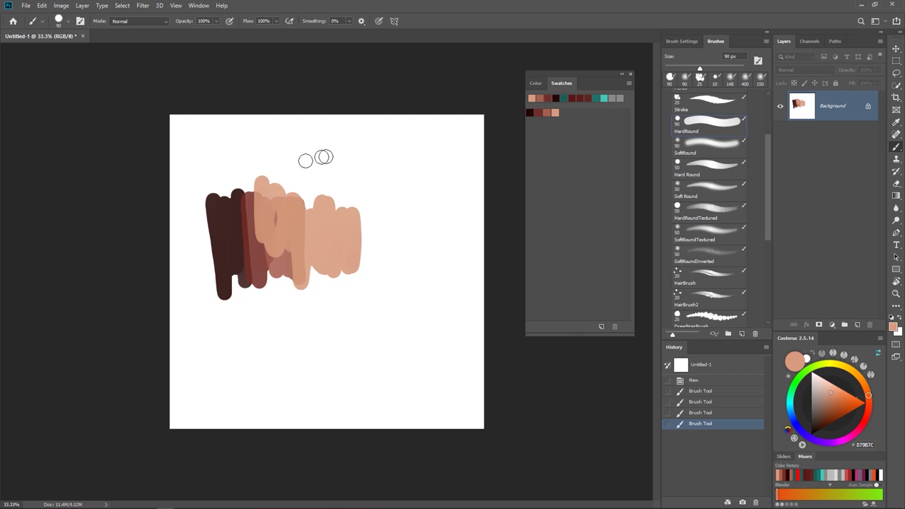
{"action": "left_click", "coordinate": [628, 84]}
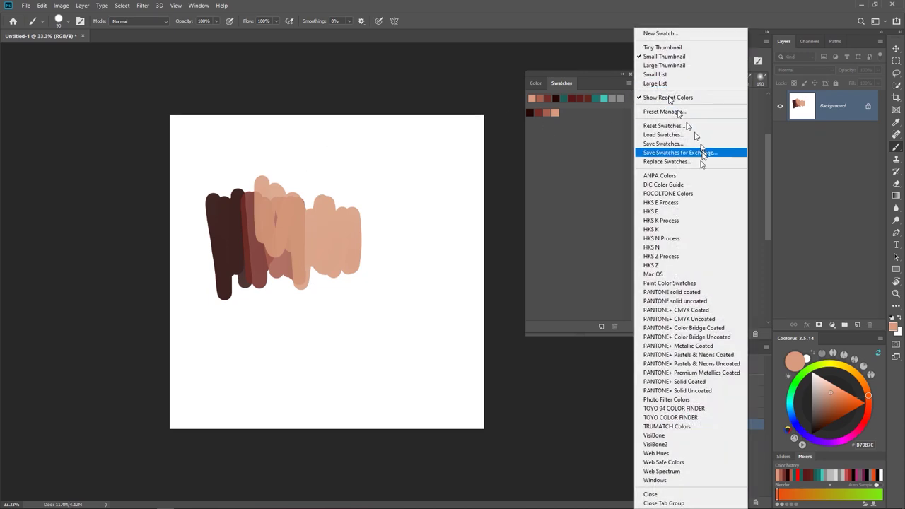
Load a Cartoon skin-tone .aco file, then paint a D19A86 pink stroke on the canvas right
{"action": "left_click", "coordinate": [572, 140]}
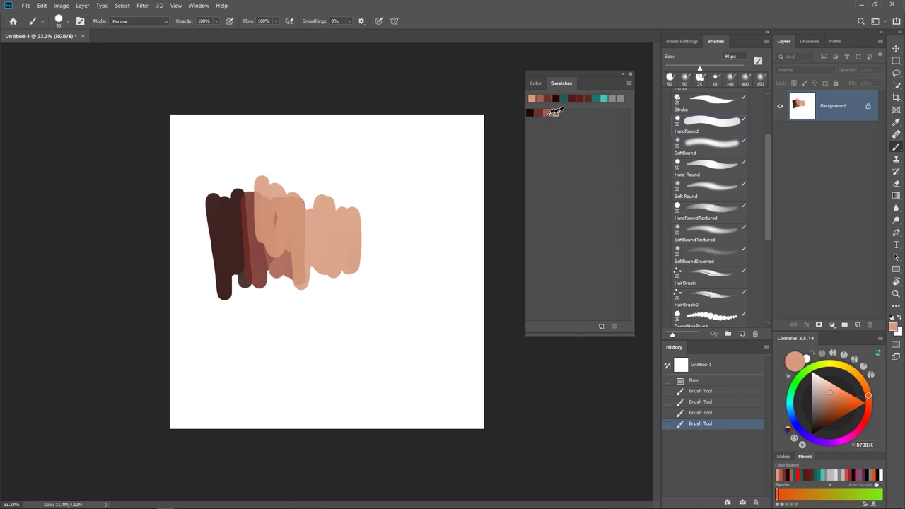
{"action": "left_click", "coordinate": [627, 85]}
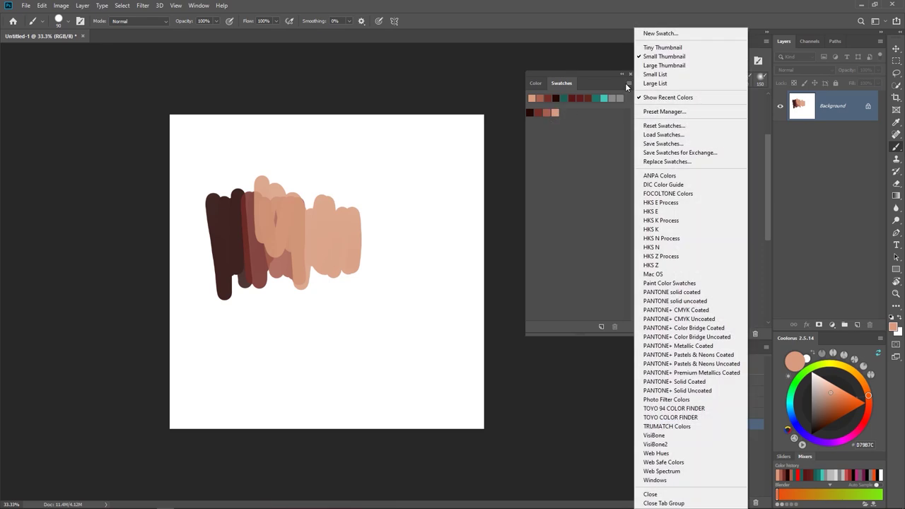
{"action": "left_click", "coordinate": [660, 136]}
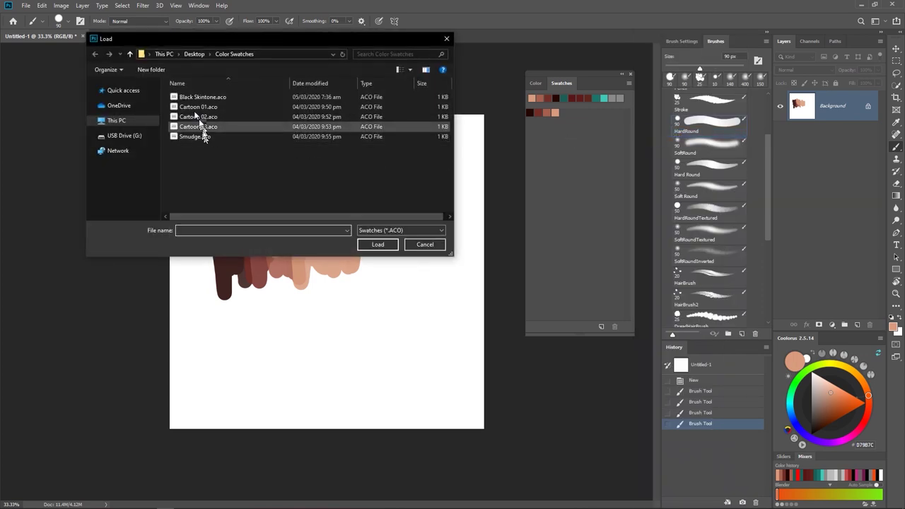
{"action": "double_click", "coordinate": [201, 111]}
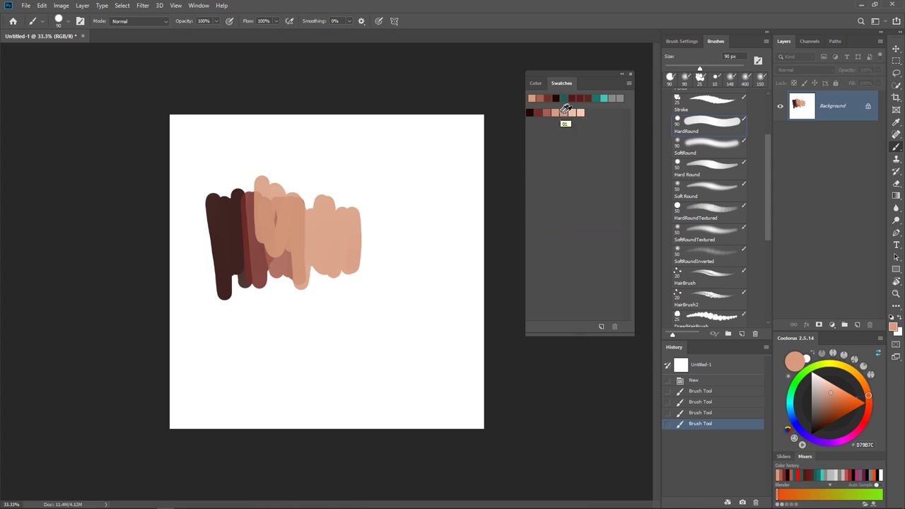
{"action": "left_click", "coordinate": [565, 111]}
{"action": "mouse_move", "coordinate": [418, 205]}
{"action": "left_mouse_down"}
{"action": "mouse_move", "coordinate": [404, 269]}
{"action": "mouse_move", "coordinate": [428, 269]}
{"action": "mouse_move", "coordinate": [430, 185]}
{"action": "mouse_move", "coordinate": [430, 276]}
{"action": "left_mouse_up"}
Undo the last two strokes and repaint a pink zigzag stroke on the right
{"action": "key", "text": "ctrl+z"}
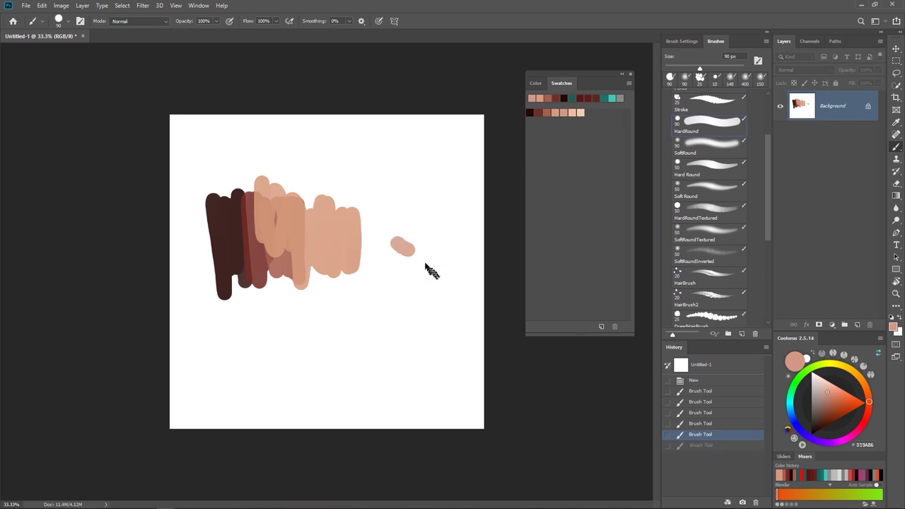
{"action": "key", "text": "ctrl+z"}
{"action": "mouse_move", "coordinate": [388, 221]}
{"action": "left_mouse_down"}
{"action": "mouse_move", "coordinate": [401, 240]}
{"action": "mouse_move", "coordinate": [401, 283]}
{"action": "mouse_move", "coordinate": [416, 263]}
{"action": "mouse_move", "coordinate": [442, 314]}
{"action": "left_mouse_up"}
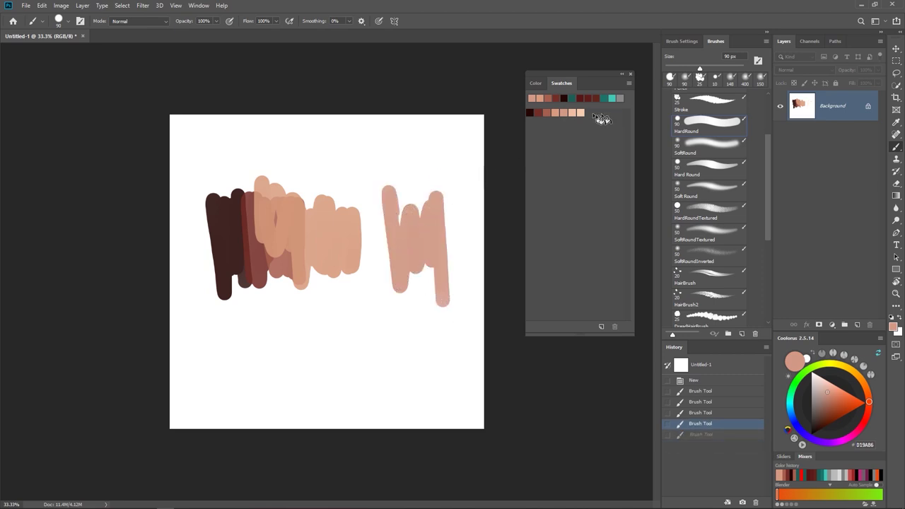
{"action": "key", "text": "ctrl+z"}
{"action": "mouse_move", "coordinate": [400, 226]}
{"action": "left_mouse_down"}
{"action": "mouse_move", "coordinate": [404, 259]}
{"action": "mouse_move", "coordinate": [439, 291]}
{"action": "left_mouse_up"}
Paint light peach EDBEA2 and palest peach F5CCAE strokes over the right-hand group
{"action": "left_click", "coordinate": [572, 112]}
{"action": "mouse_move", "coordinate": [432, 244]}
{"action": "left_mouse_down"}
{"action": "mouse_move", "coordinate": [435, 233]}
{"action": "mouse_move", "coordinate": [449, 248]}
{"action": "left_mouse_up"}
{"action": "left_click_drag", "start_coordinate": [446, 279], "coordinate": [434, 213]}
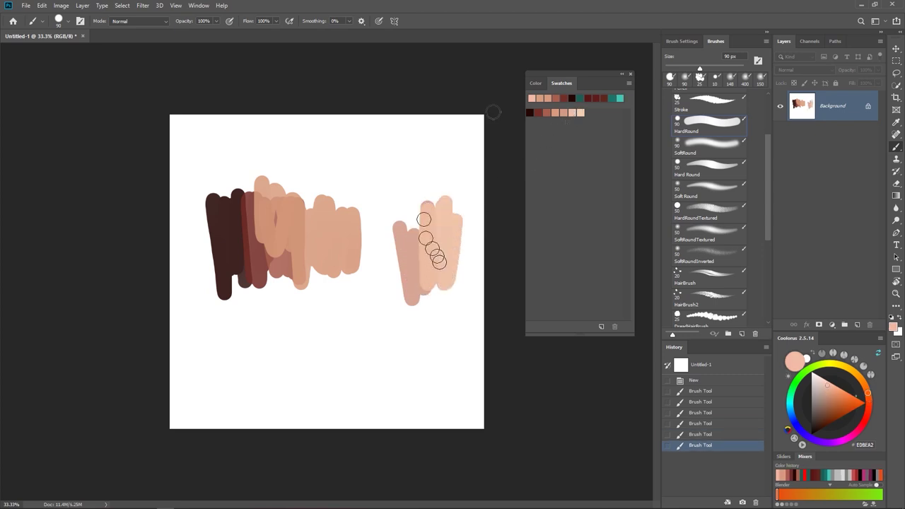
{"action": "left_click", "coordinate": [581, 112]}
{"action": "mouse_move", "coordinate": [404, 259]}
{"action": "left_mouse_down"}
{"action": "mouse_move", "coordinate": [391, 311]}
{"action": "mouse_move", "coordinate": [412, 328]}
{"action": "mouse_move", "coordinate": [435, 304]}
{"action": "left_mouse_up"}
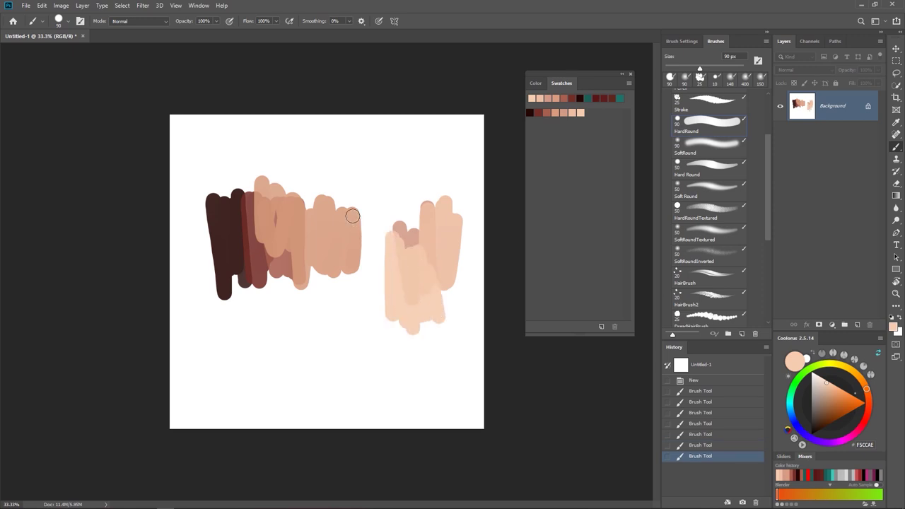
{"action": "left_click", "coordinate": [630, 85]}
Load the Cartoon 01.aco swatch file into the Swatches panel
{"action": "left_click", "coordinate": [690, 163]}
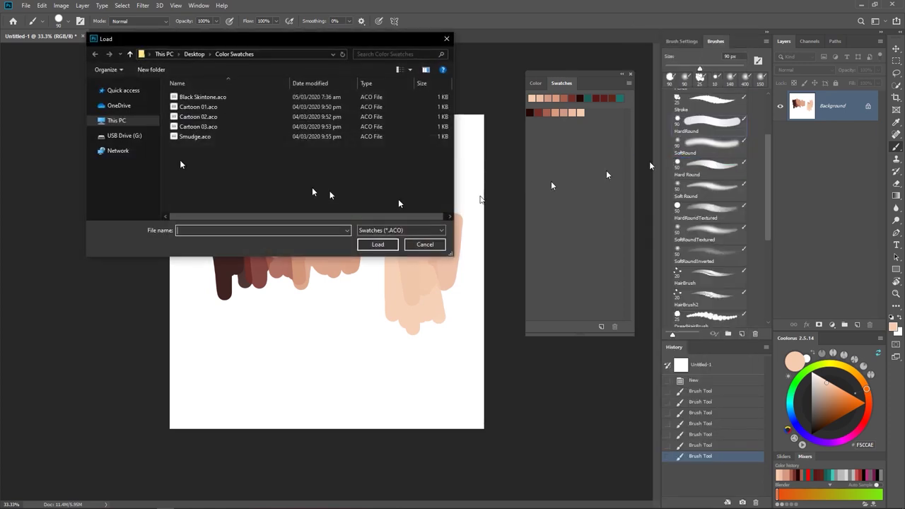
{"action": "left_click", "coordinate": [191, 108]}
{"action": "double_click", "coordinate": [191, 111]}
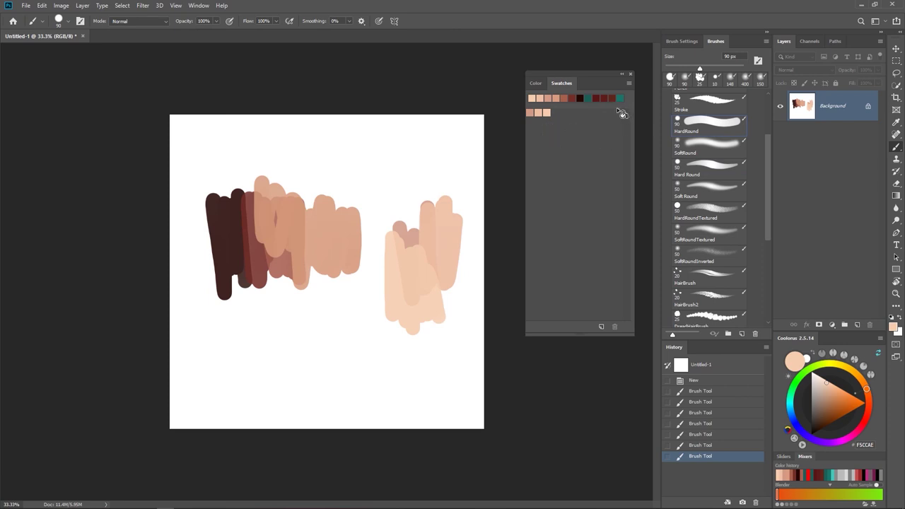
Reset the Swatches panel to Photoshop's default colour swatches
{"action": "left_click", "coordinate": [628, 84]}
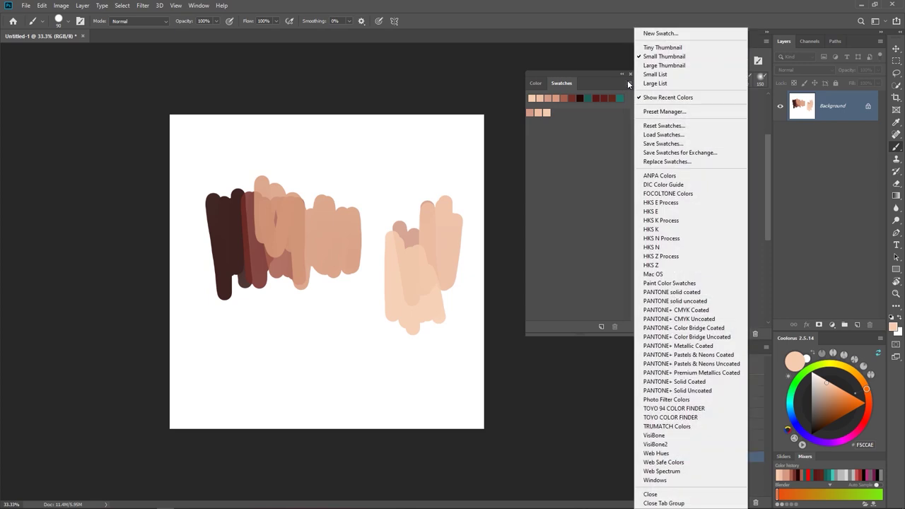
{"action": "left_click", "coordinate": [664, 127]}
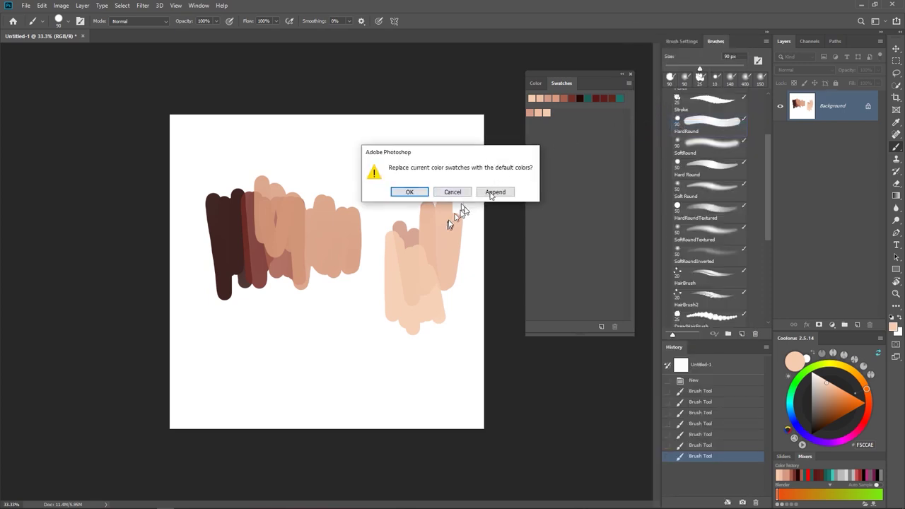
{"action": "left_click", "coordinate": [416, 194]}
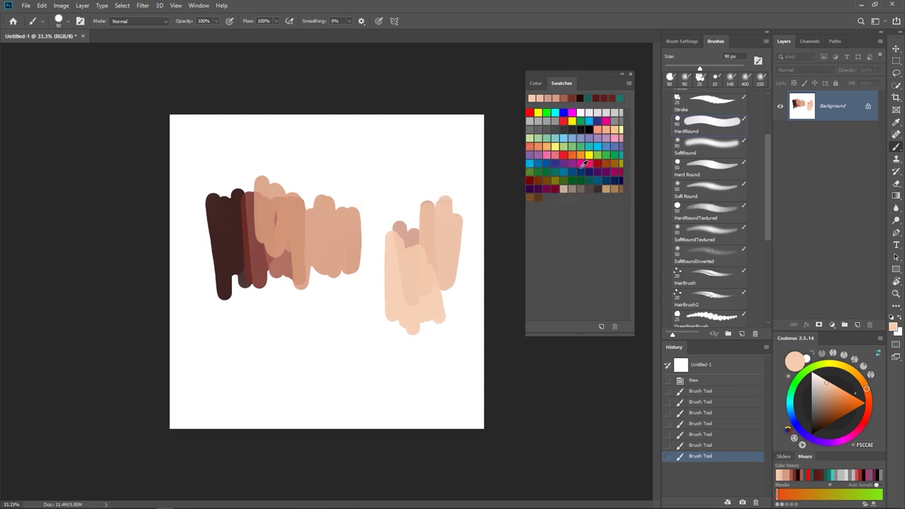